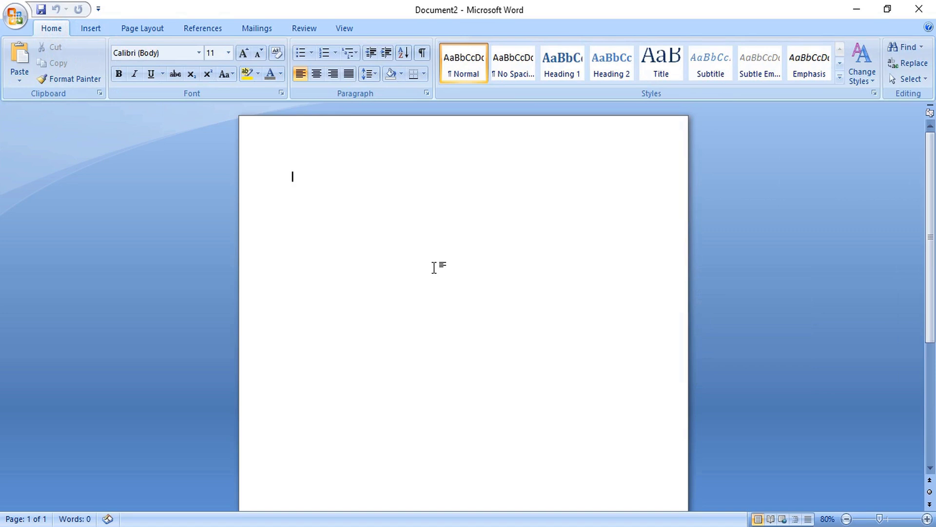
- Draw a wide text box across the page middle and type ELMINATE in it
click(88, 31)
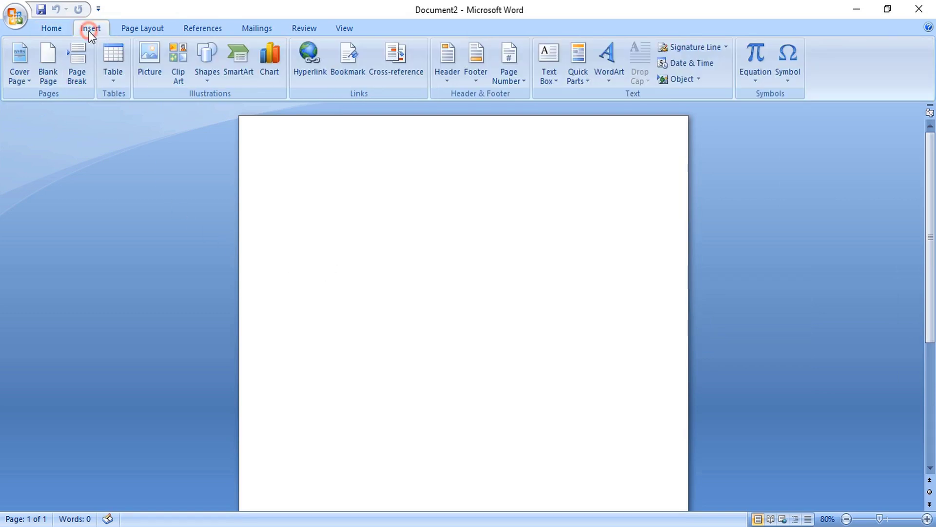
click(553, 72)
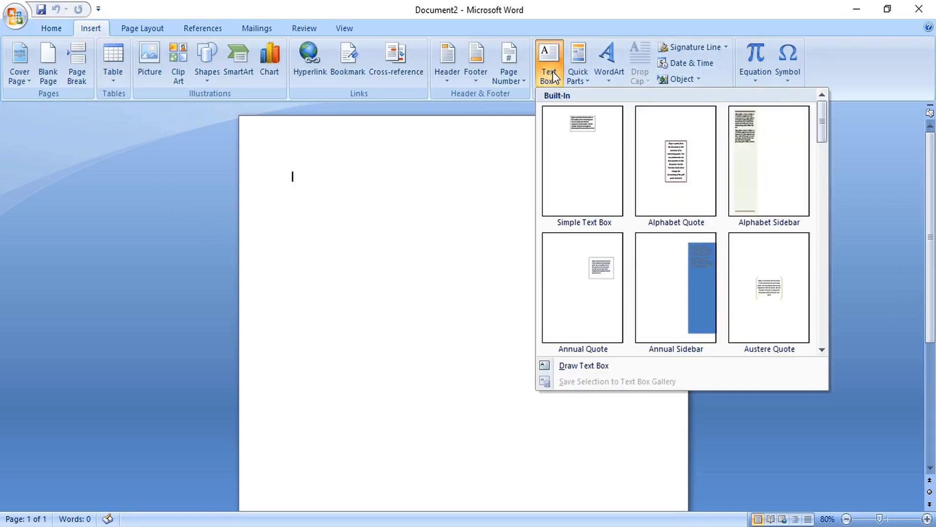
click(584, 367)
mouse_move(304, 258)
mouse_down()
mouse_move(408, 328)
mouse_move(637, 346)
mouse_up()
text(EL)
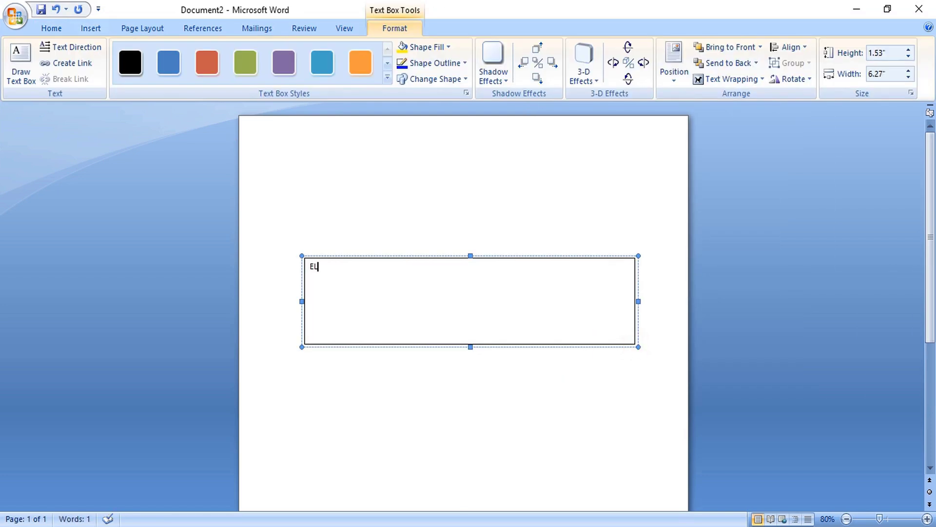
text(MINATE)
- Set the ELMINATE text box's line color and fill color to No Color
right_click(455, 257)
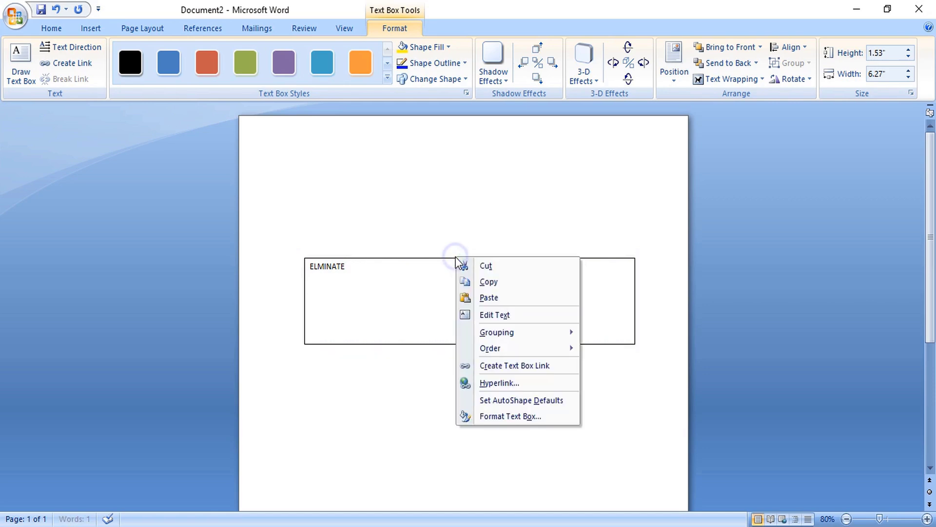
click(493, 417)
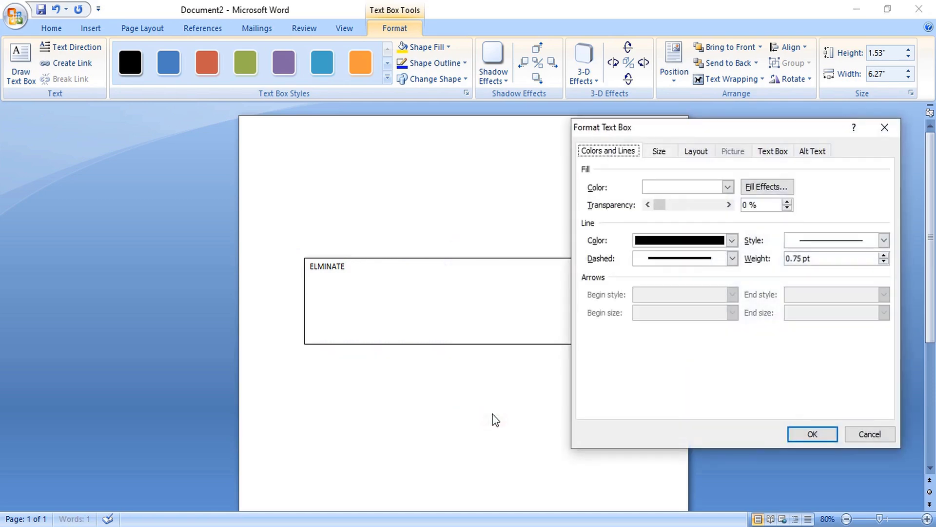
click(732, 240)
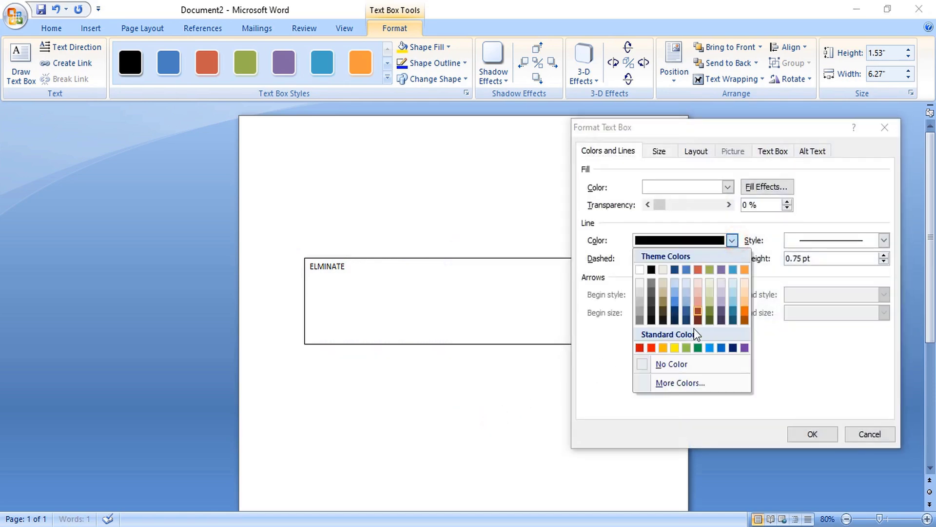
click(644, 369)
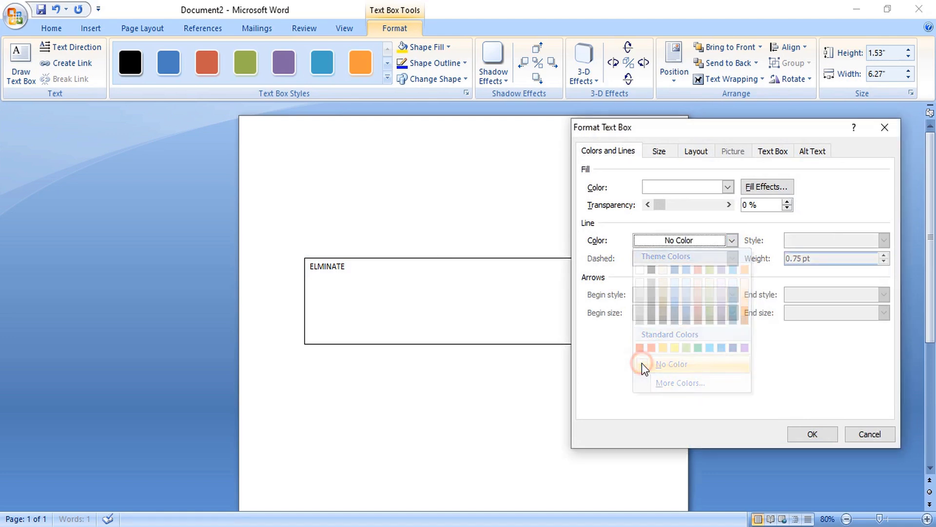
click(728, 187)
click(654, 312)
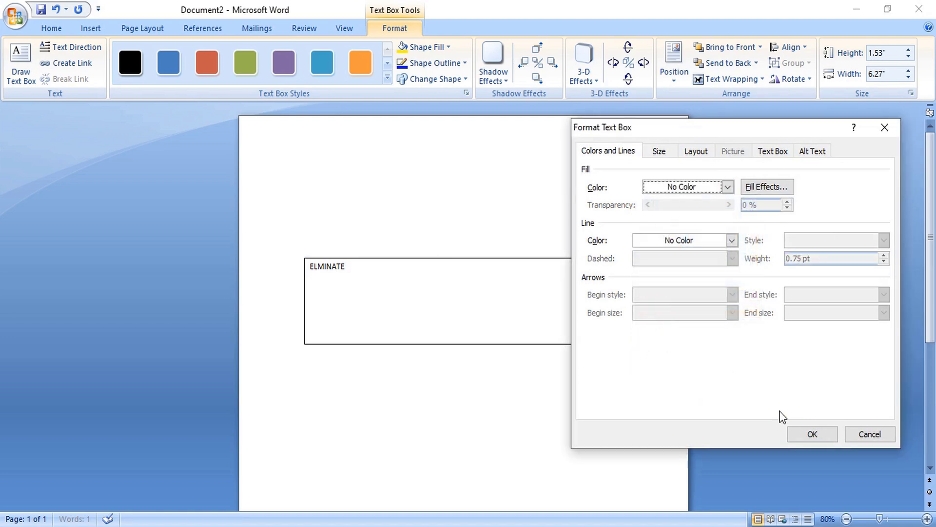
click(798, 436)
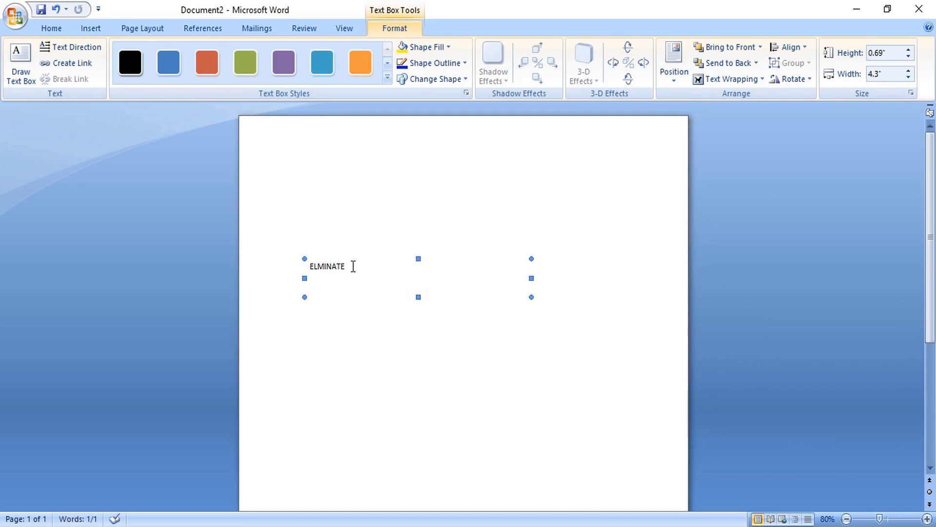
- Make ELMINATE 72 pt and enlarge its text box to show the whole word
click(331, 266)
drag(330, 266, 309, 266)
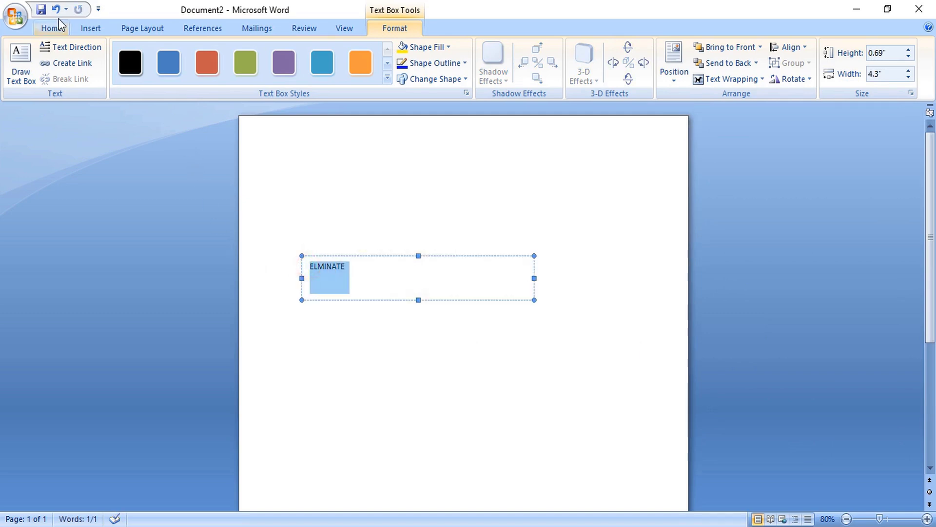
click(49, 29)
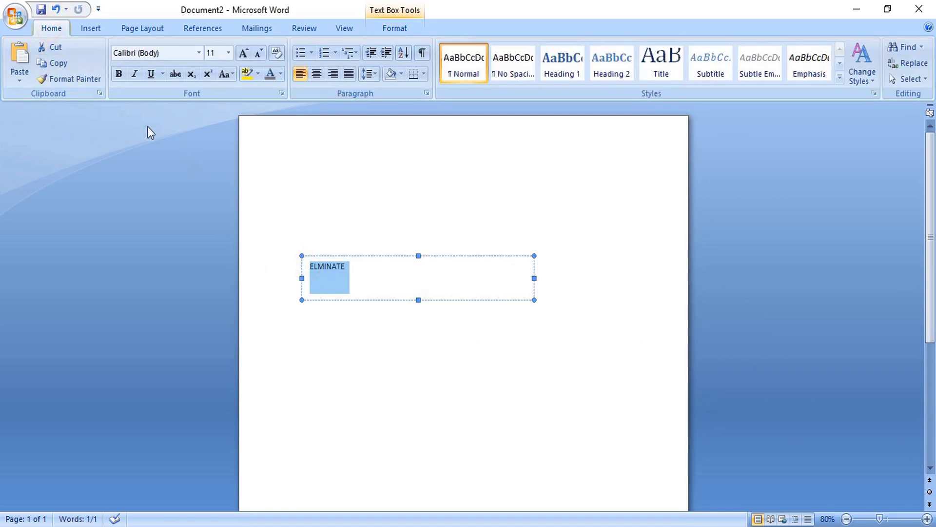
click(228, 52)
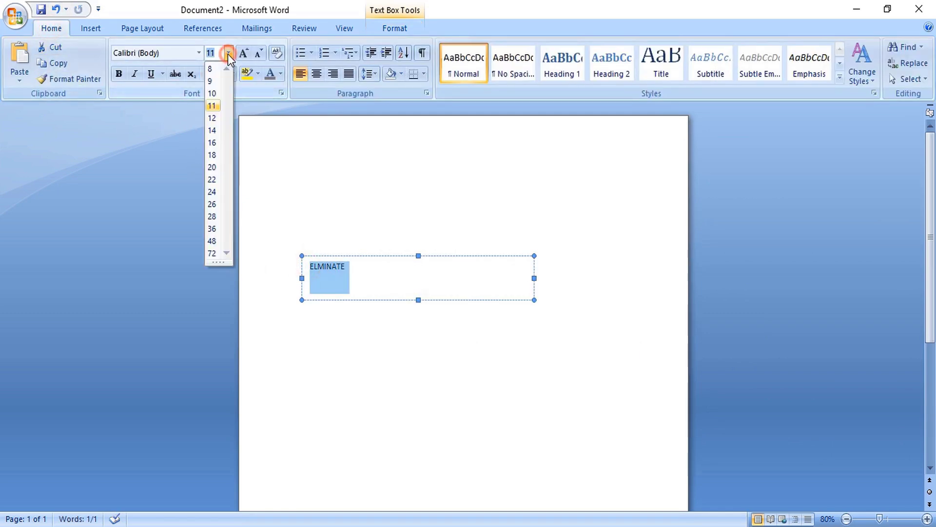
click(212, 253)
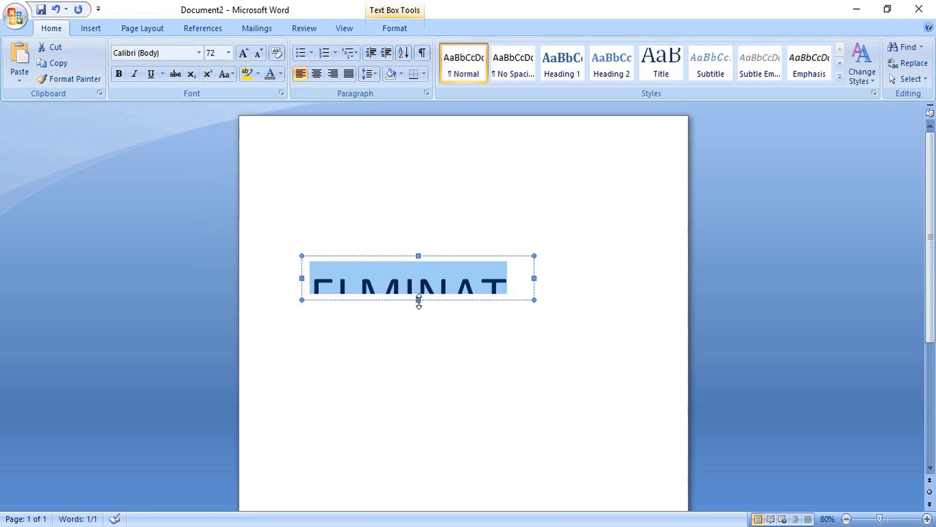
drag(419, 300, 418, 324)
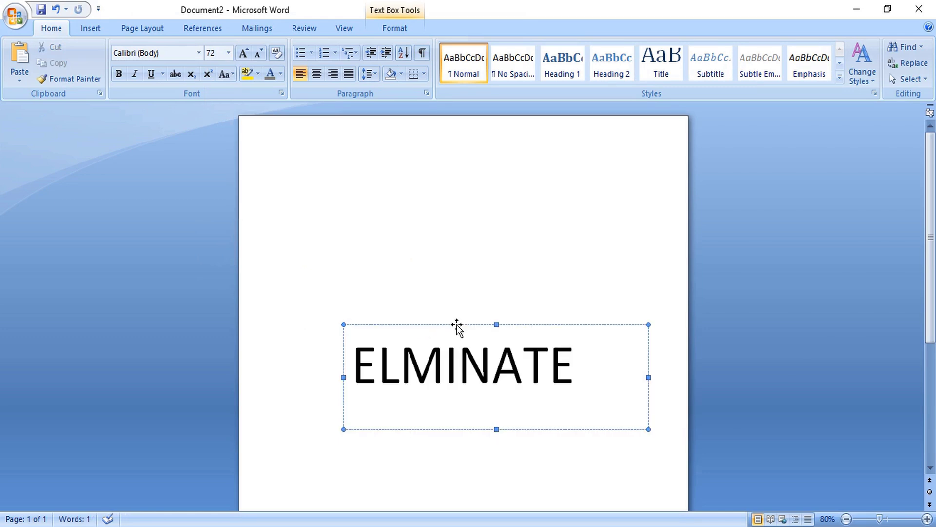
- Apply the Conthrax Sb font to the ELMINATE text box
click(457, 325)
click(198, 52)
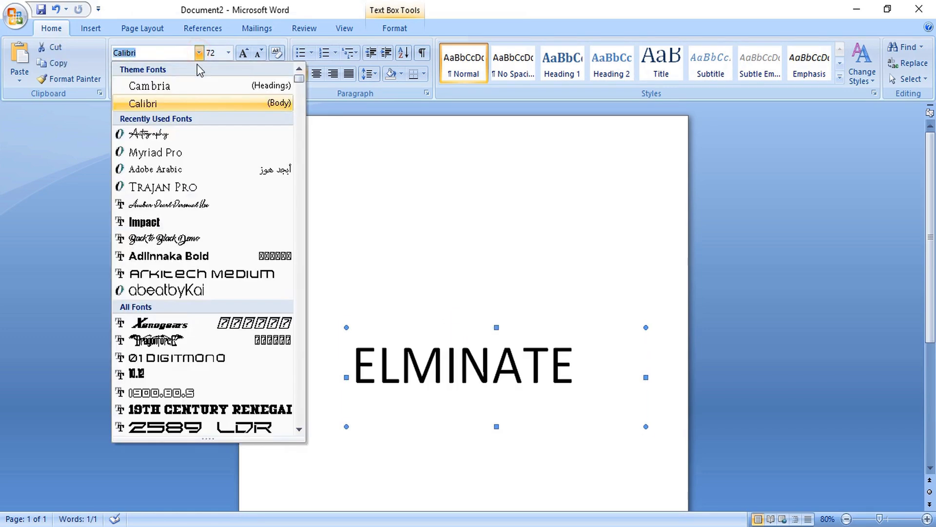
scroll(211, 332, down, 20)
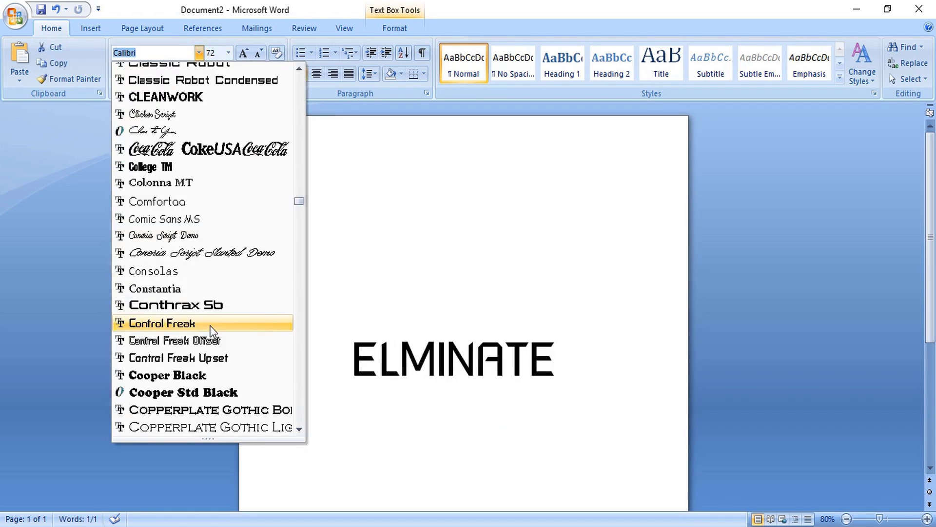
click(221, 306)
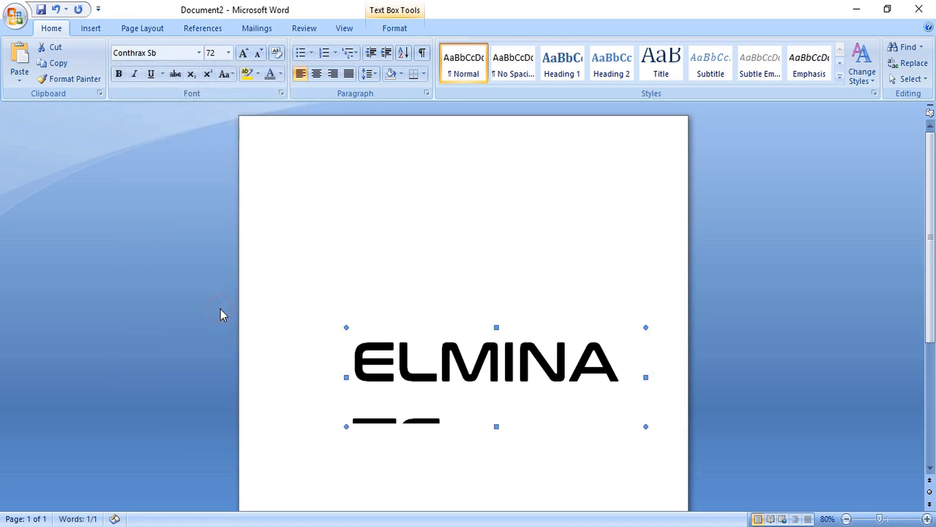
click(522, 325)
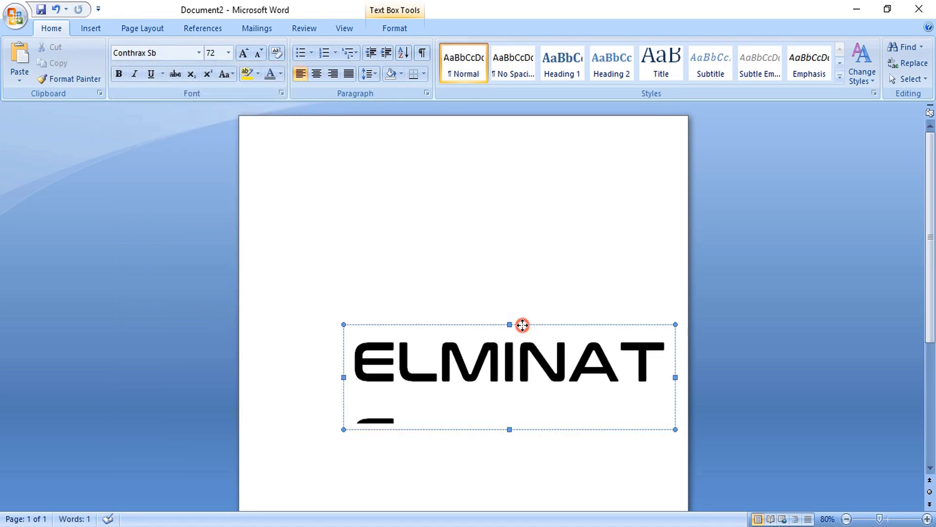
click(228, 53)
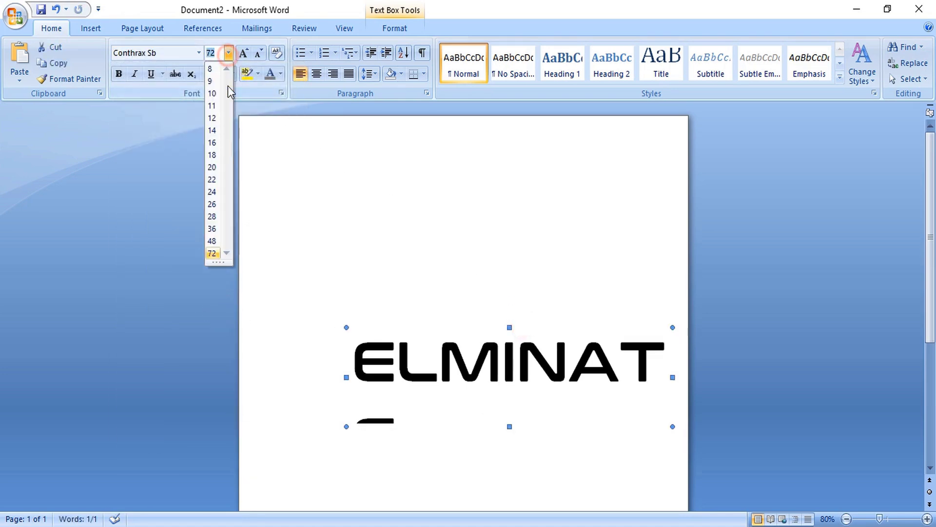
- Reduce ELMINATE to 48 pt, then insert shield images 2.1, 2.2 and 2.3 from Cliparts
click(212, 240)
click(105, 146)
click(90, 28)
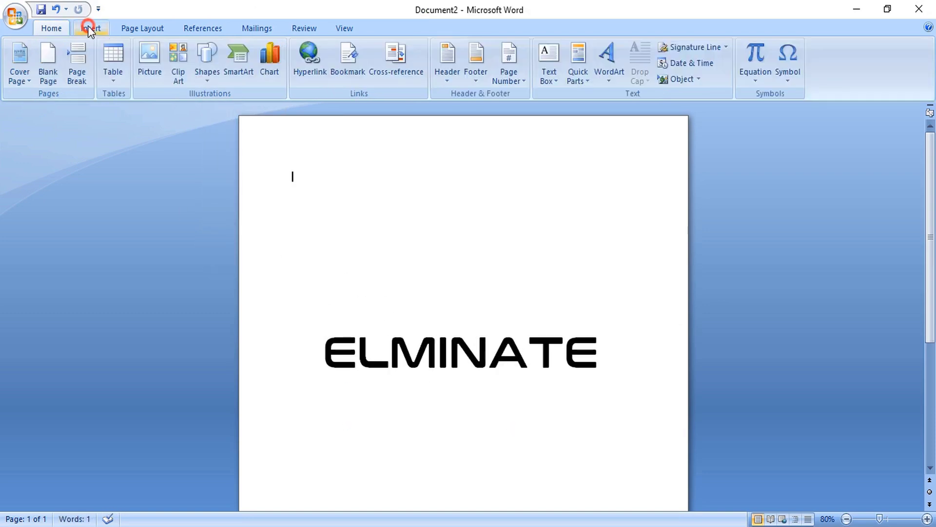
click(148, 60)
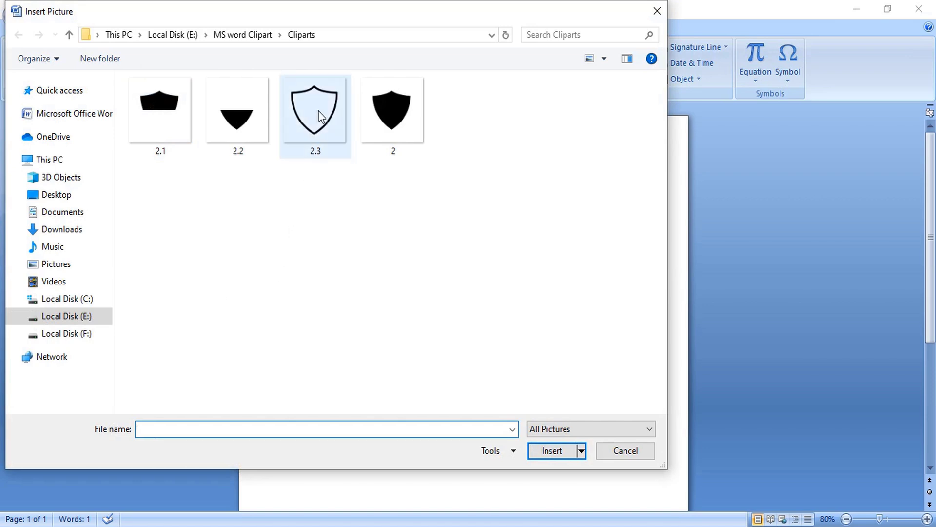
drag(309, 195, 150, 111)
click(545, 450)
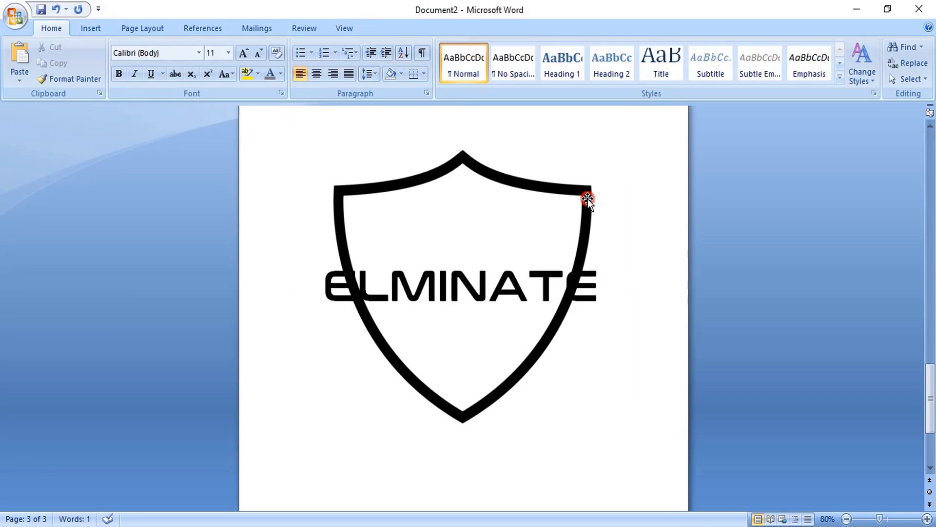
- Set one shield picture behind the text and the other in front of the text
click(588, 198)
right_click(588, 198)
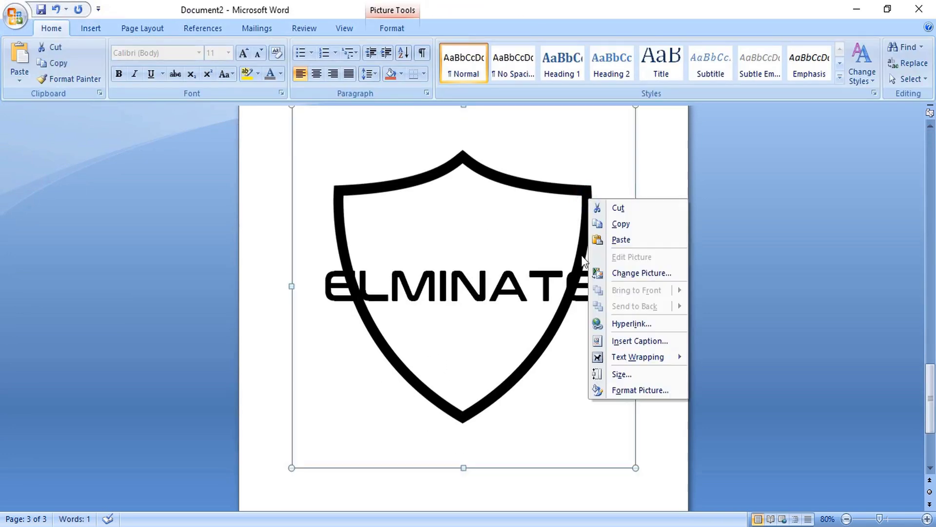
mouse_move(643, 363)
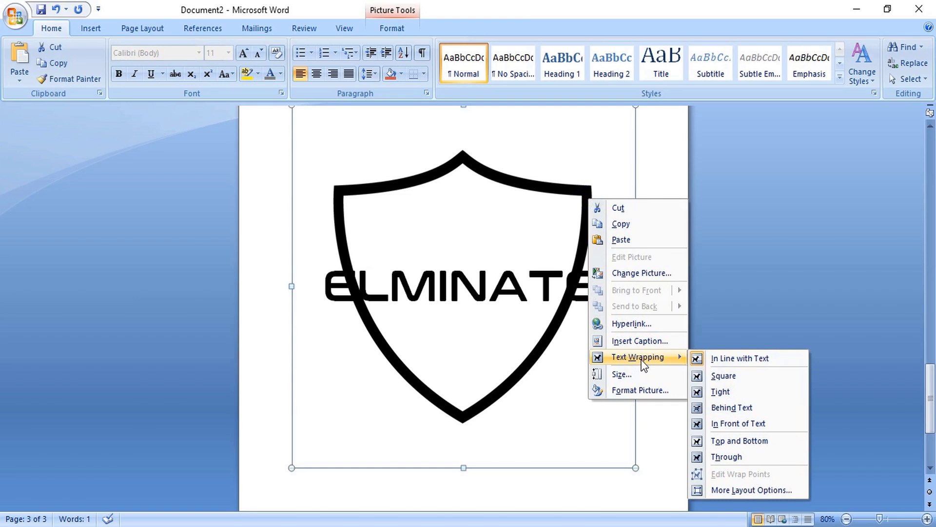
click(734, 407)
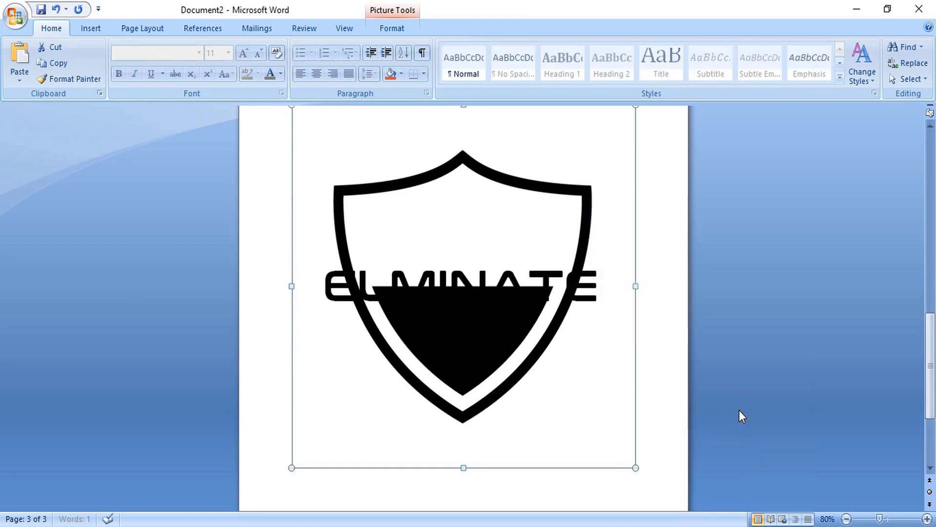
right_click(469, 233)
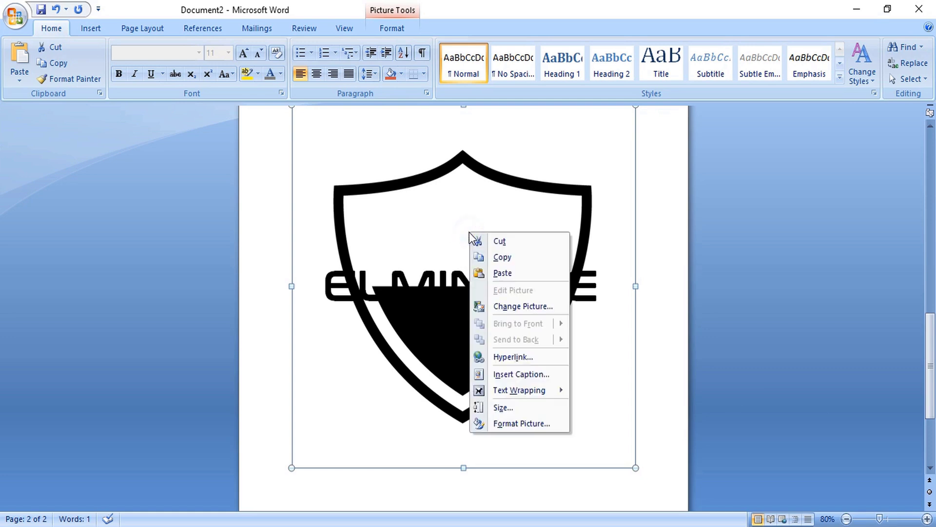
mouse_move(540, 396)
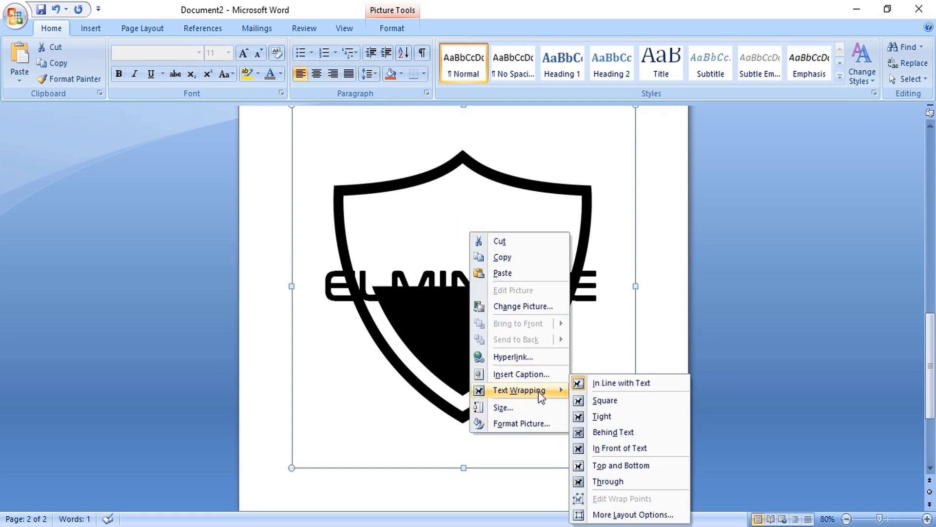
click(610, 448)
click(609, 448)
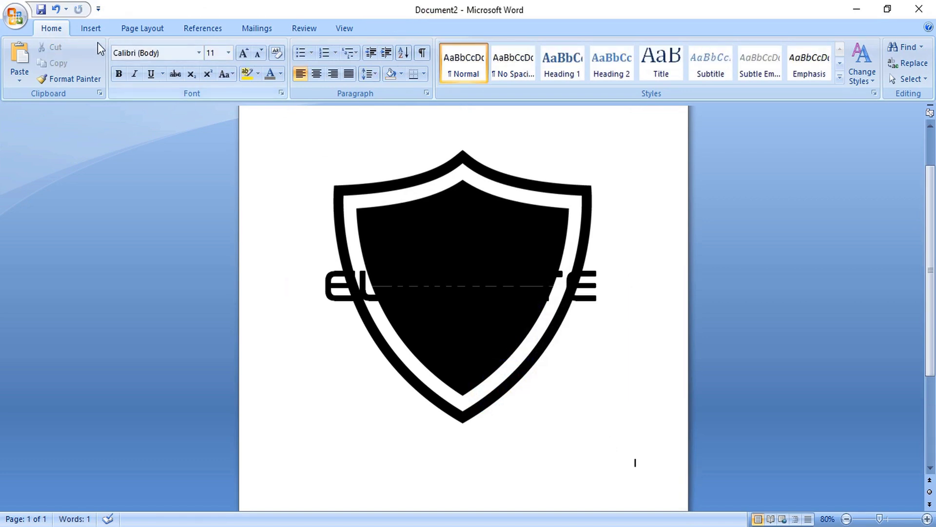
- Draw a 0.78" by 5.95" white rectangle banner across the shield's middle
click(87, 28)
click(211, 72)
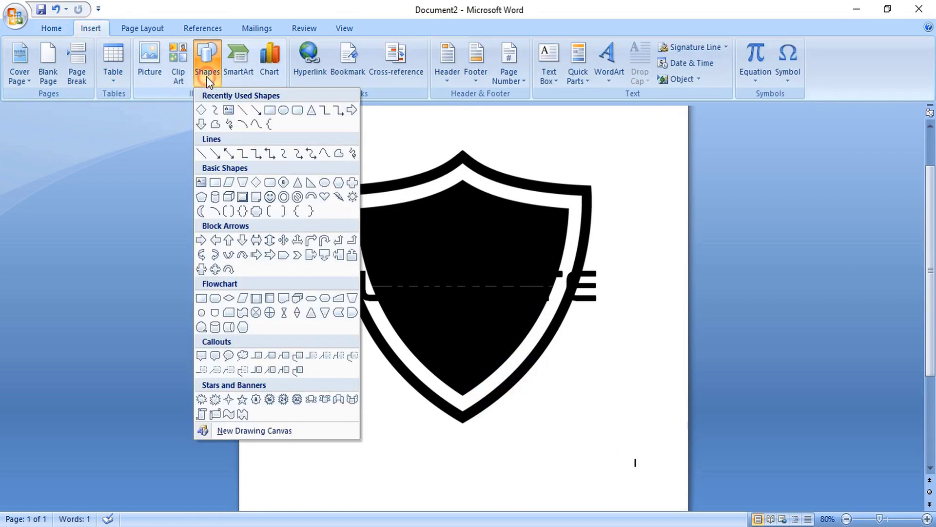
click(269, 111)
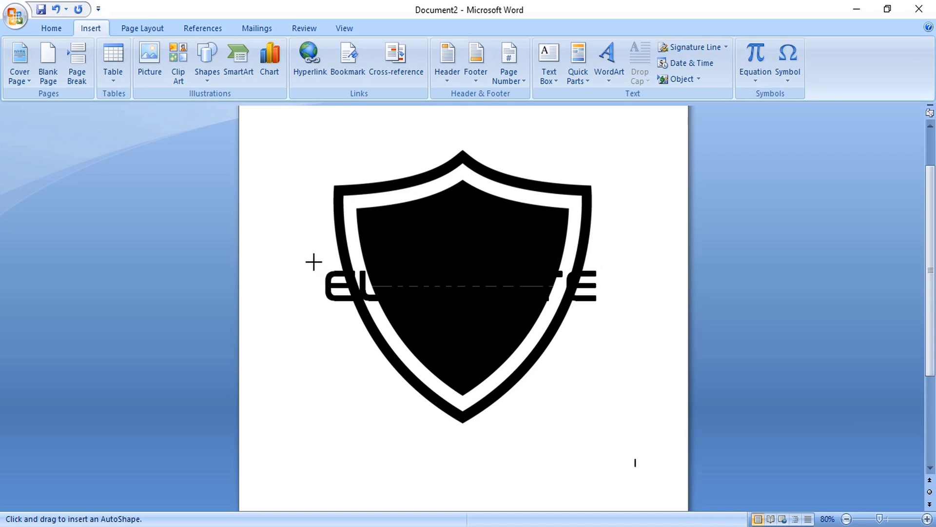
drag(314, 260, 628, 307)
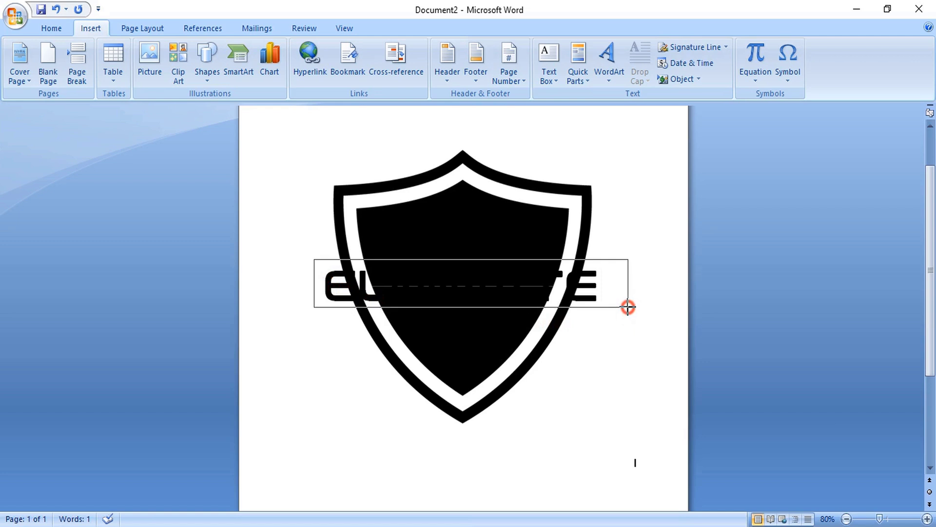
drag(628, 307, 629, 307)
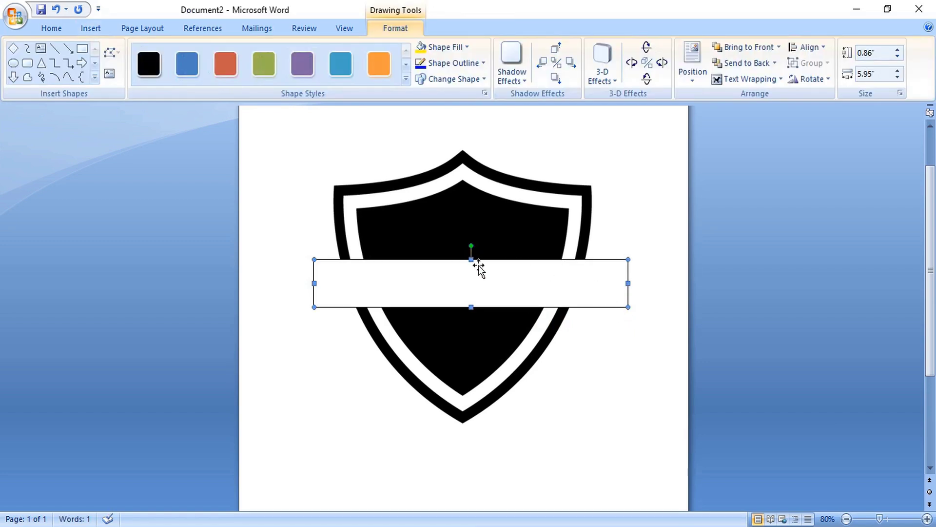
drag(471, 259, 471, 264)
- Set the banner rectangle's line color to No Color
right_click(545, 277)
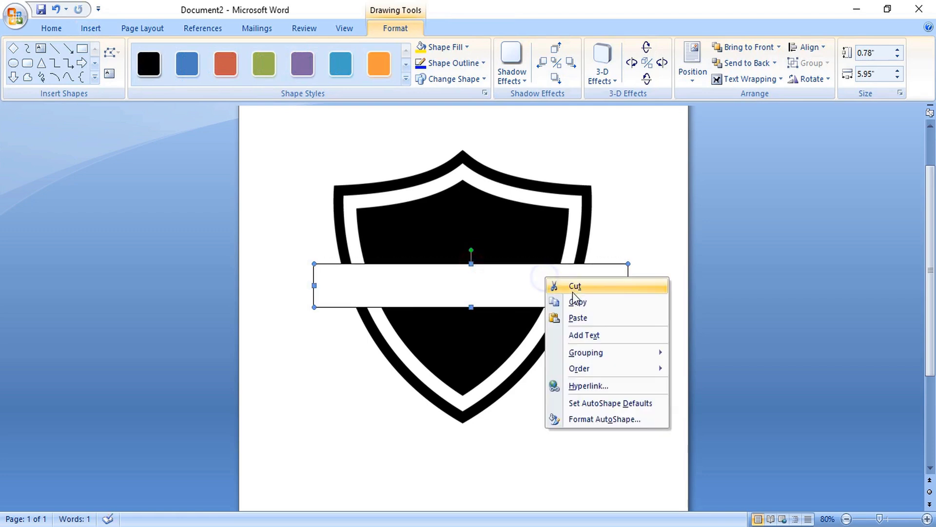
click(609, 420)
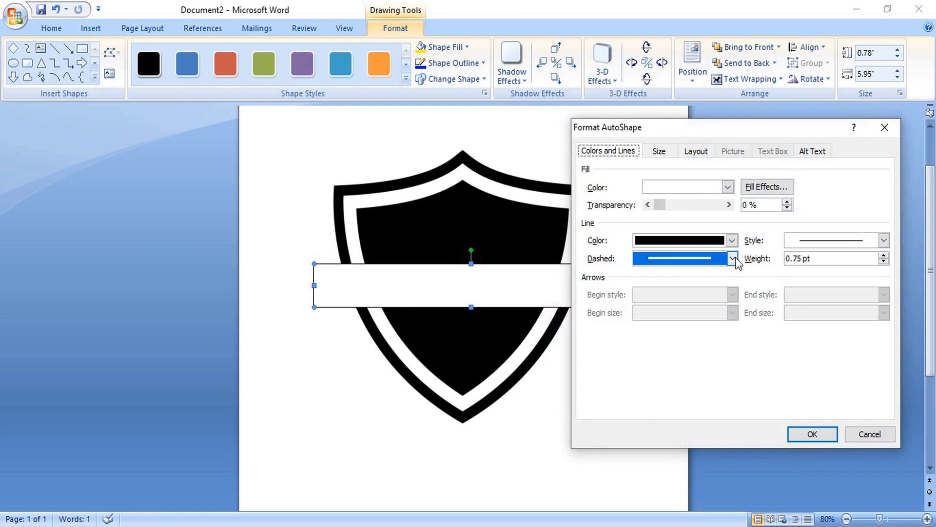
click(732, 240)
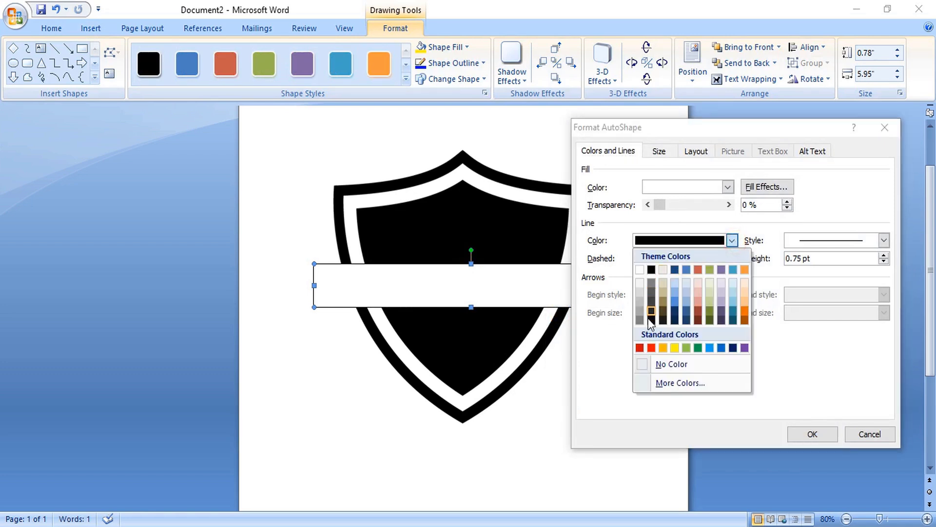
click(643, 363)
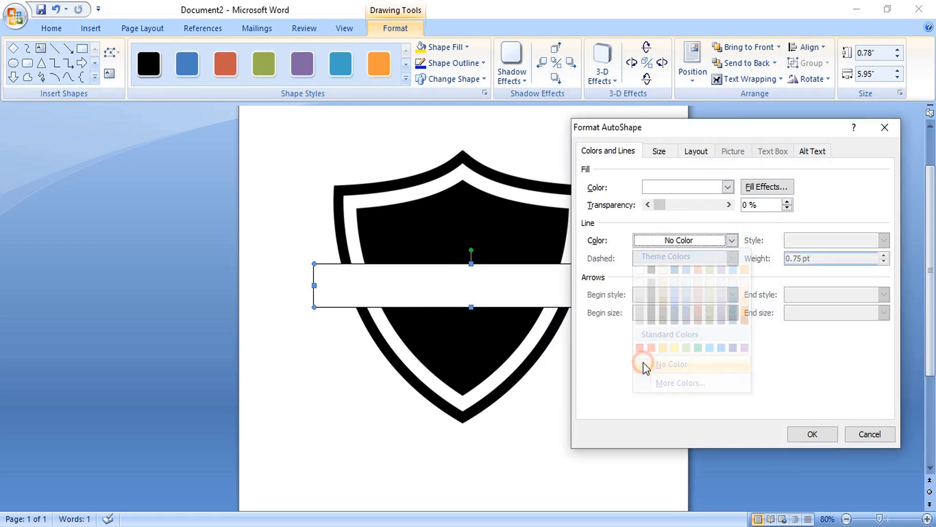
click(803, 432)
- Select the banner shape and bring up its ordering options
click(617, 360)
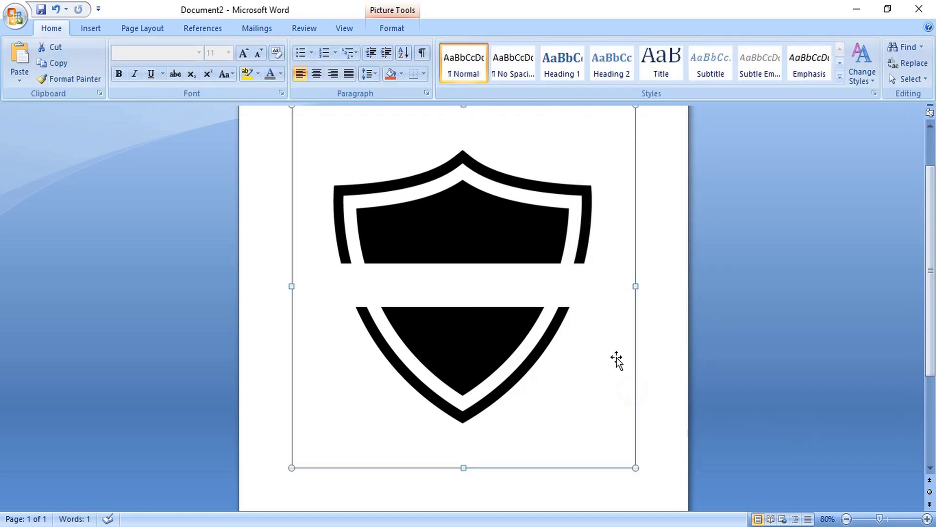
click(542, 287)
right_click(542, 286)
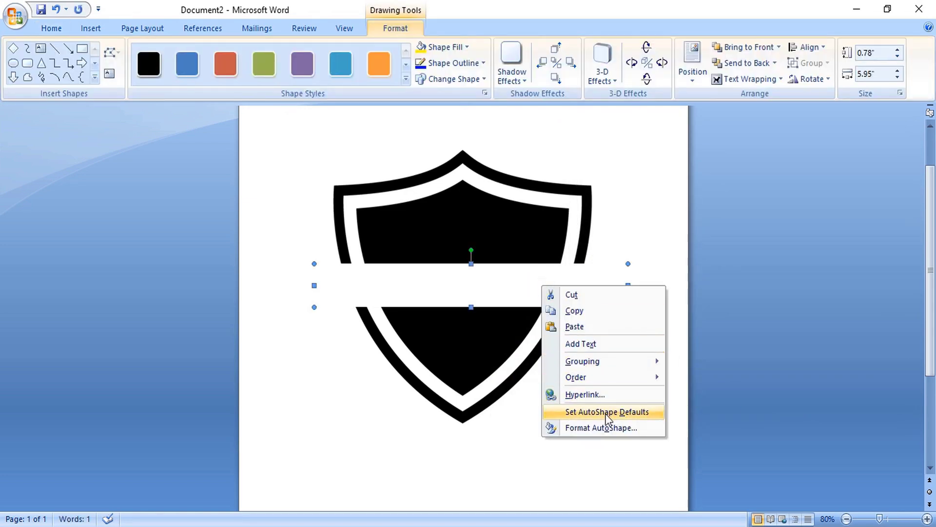
mouse_move(621, 383)
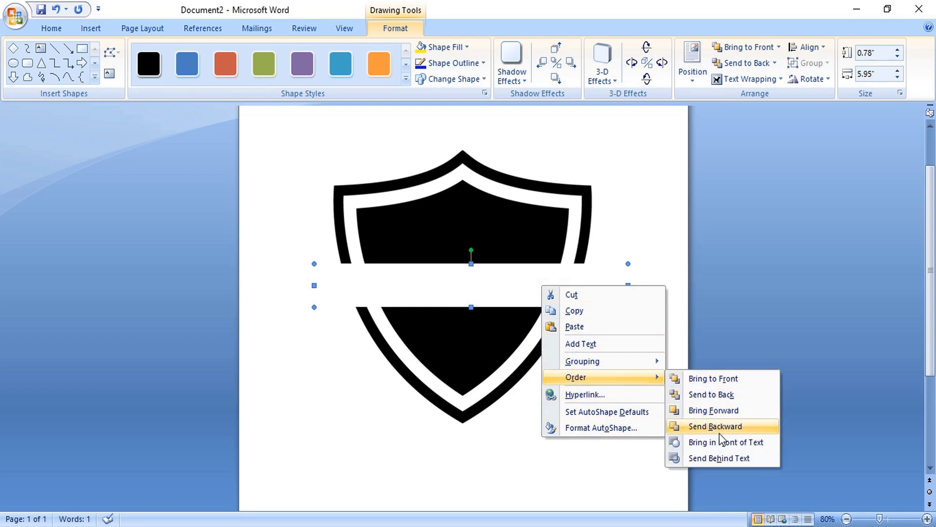
- Send the banner behind text, then recolor the shield orange at -9% brightness and 44% contrast
click(718, 458)
click(636, 425)
click(509, 239)
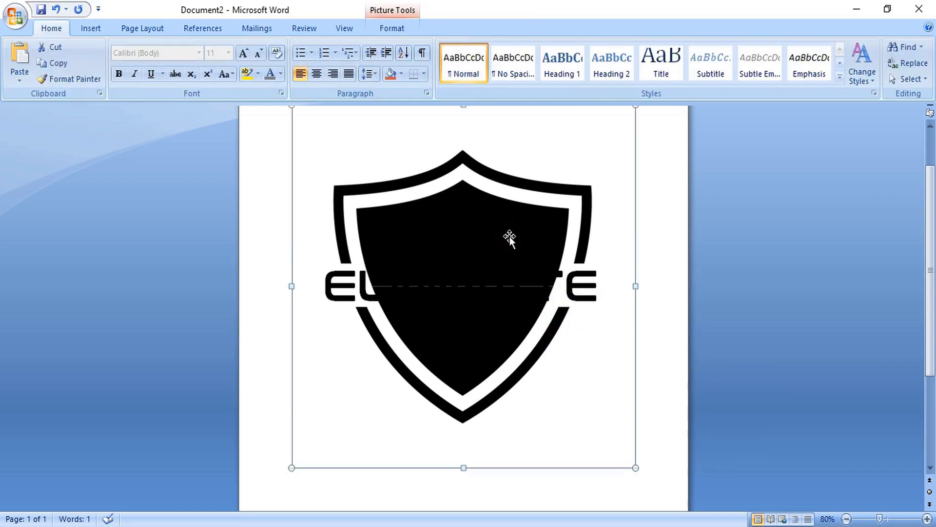
right_click(509, 238)
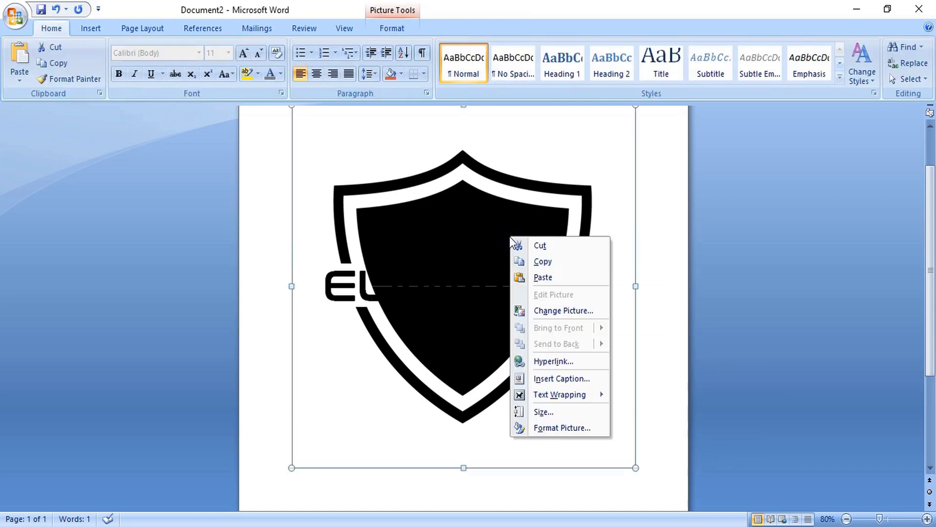
click(563, 428)
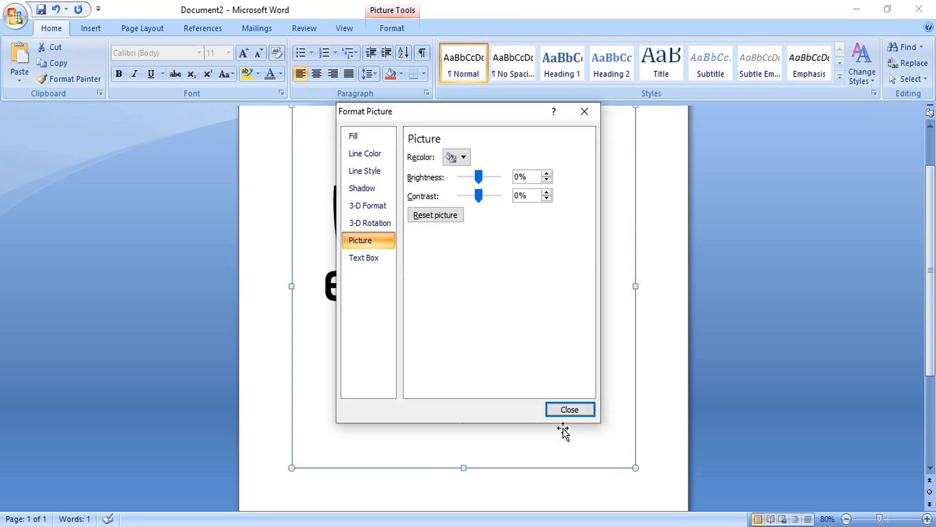
drag(463, 117, 733, 140)
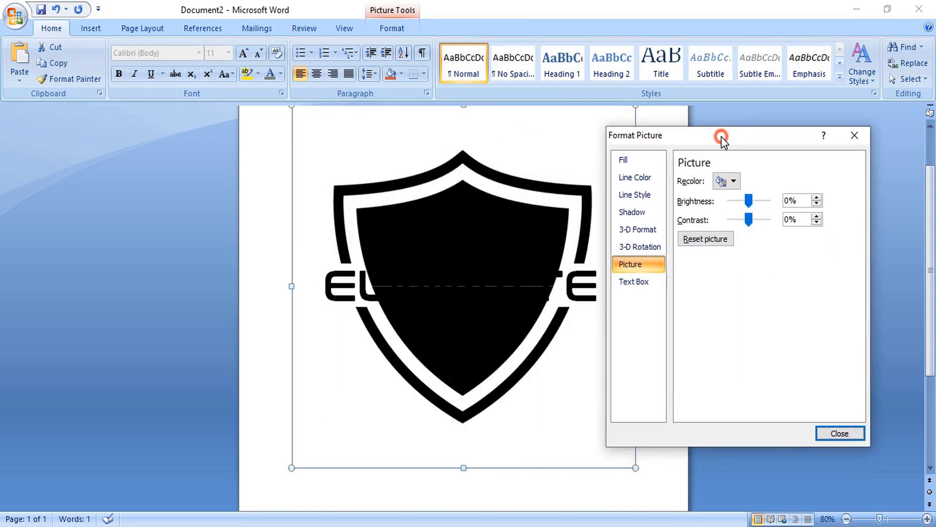
click(733, 182)
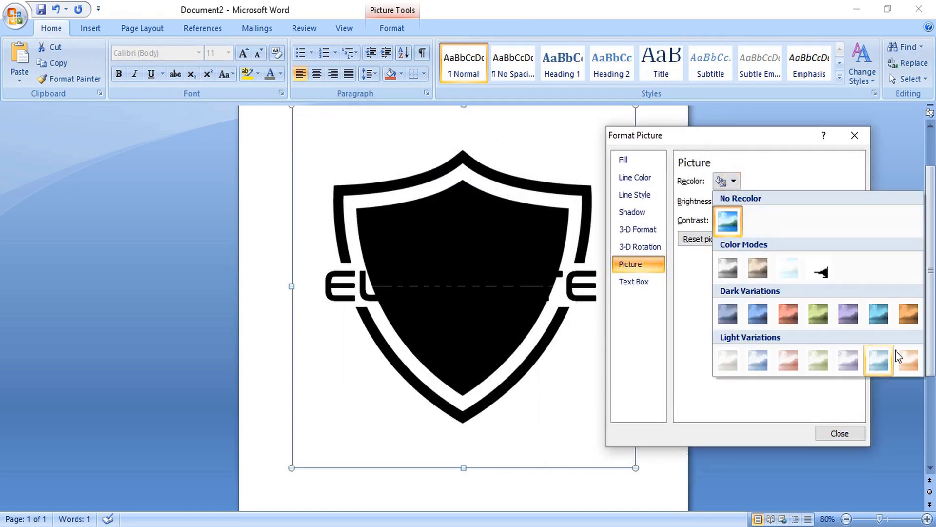
click(910, 361)
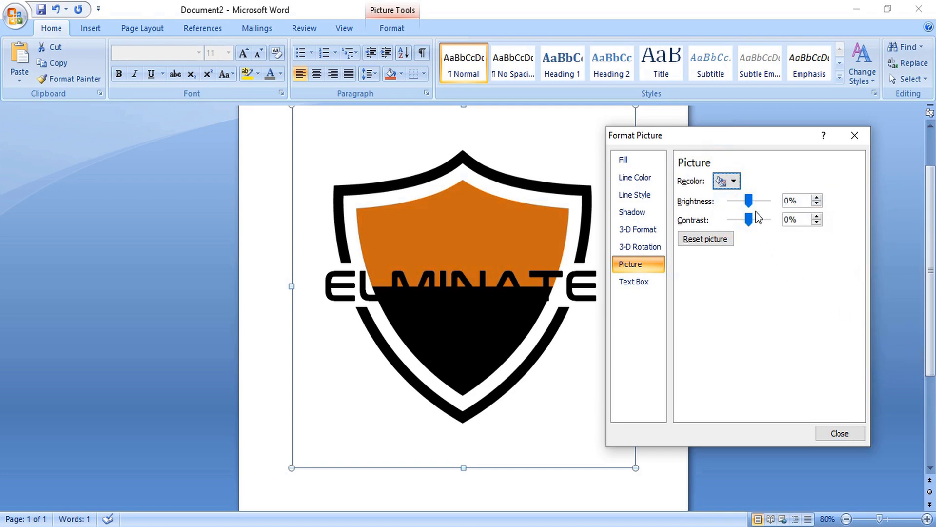
drag(749, 201, 757, 220)
click(746, 201)
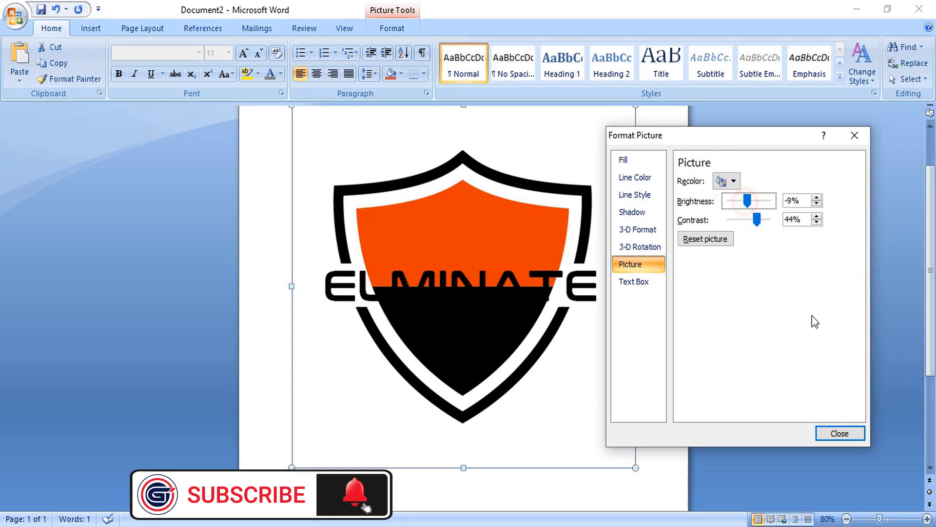
- Send the logo picture to the back
click(834, 435)
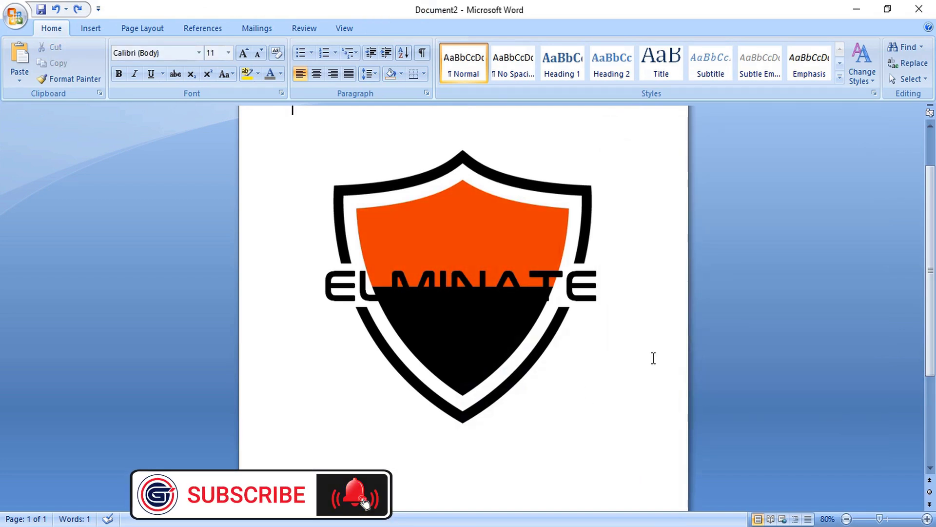
click(478, 226)
right_click(480, 227)
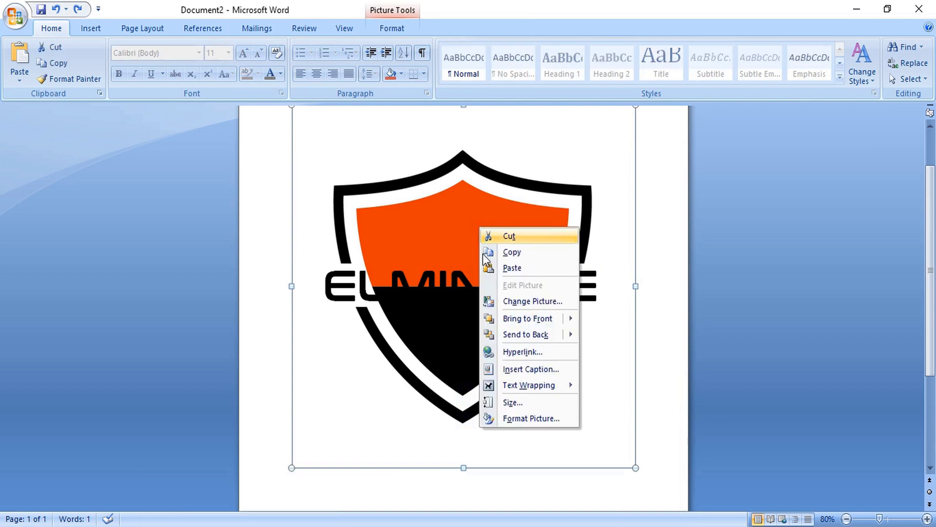
mouse_move(540, 339)
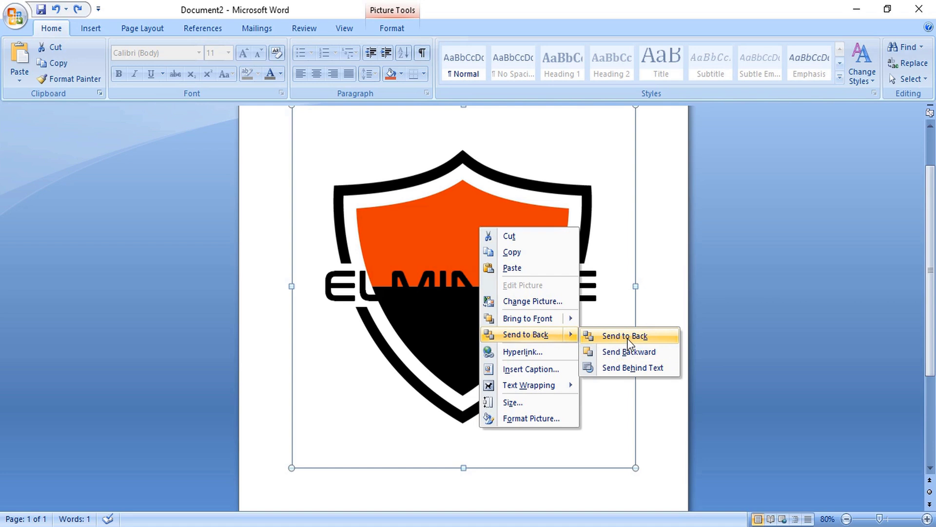
click(628, 338)
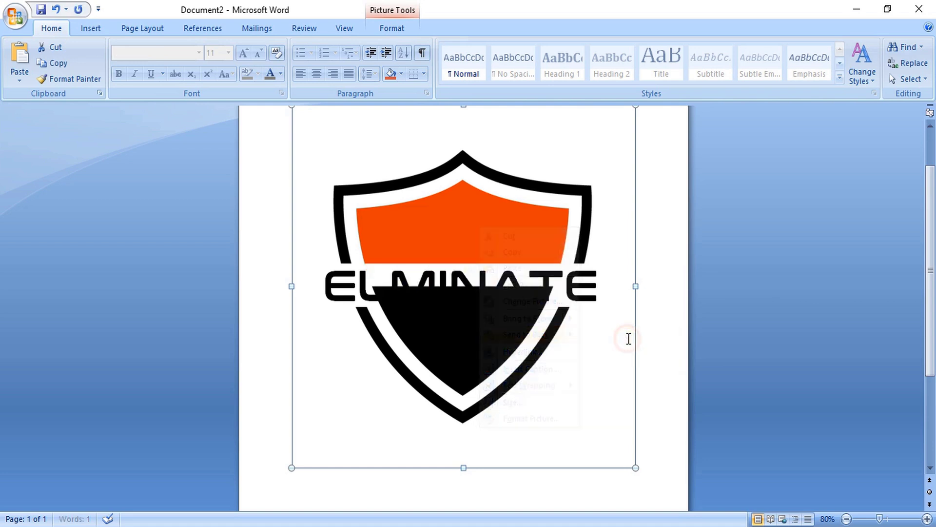
- Recolor the logo's lower half blue and adjust its brightness
right_click(468, 381)
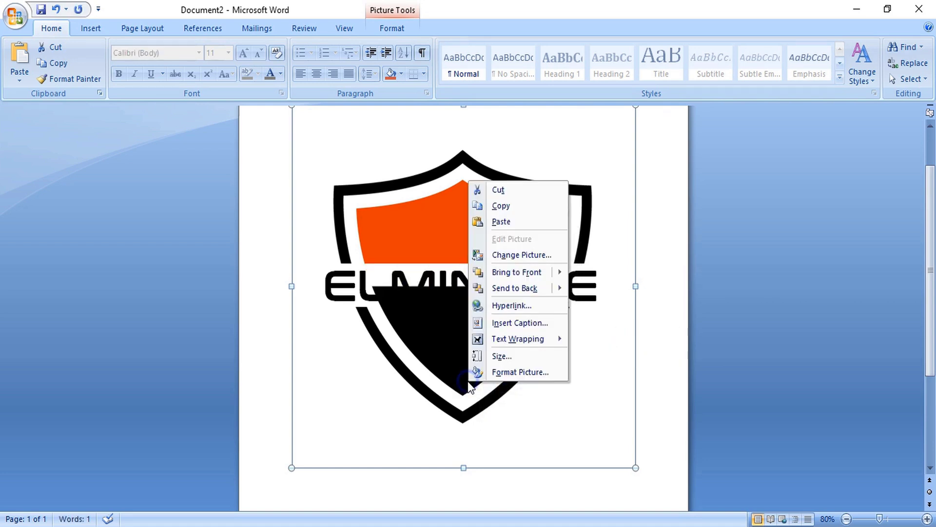
click(506, 372)
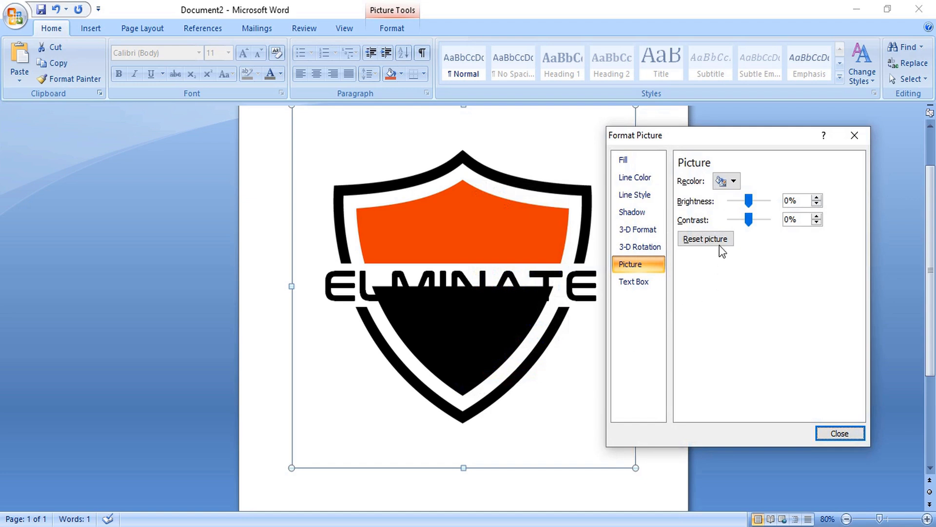
click(732, 181)
click(873, 367)
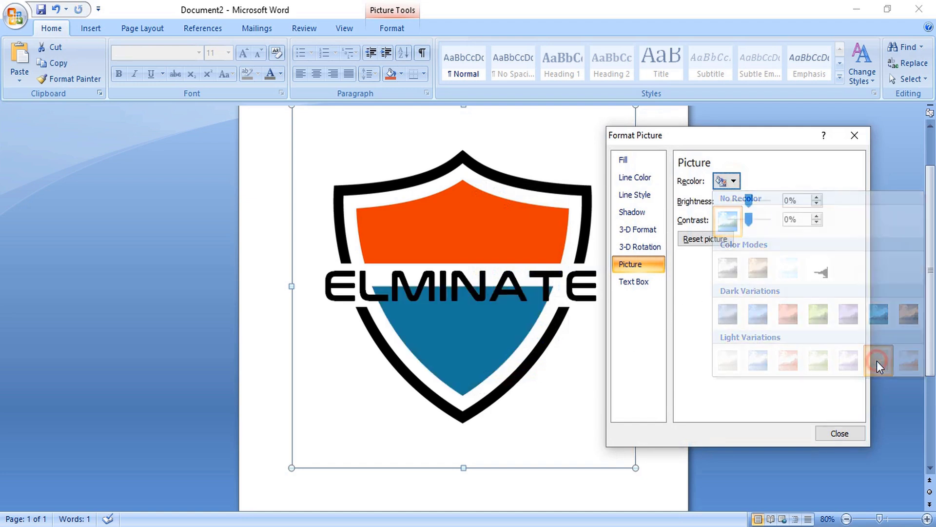
mouse_move(749, 200)
mouse_down()
mouse_move(755, 222)
mouse_move(750, 204)
mouse_up()
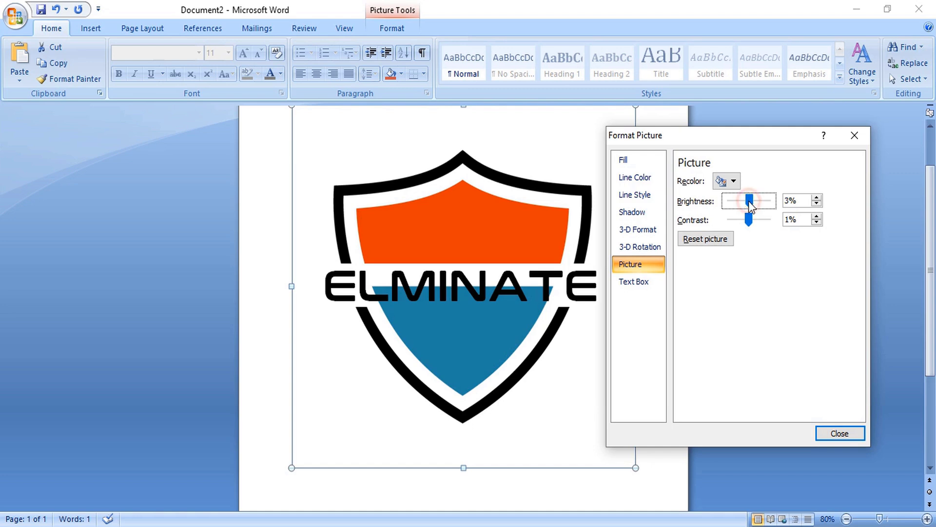
click(839, 434)
- Send the shield picture behind the text
click(467, 386)
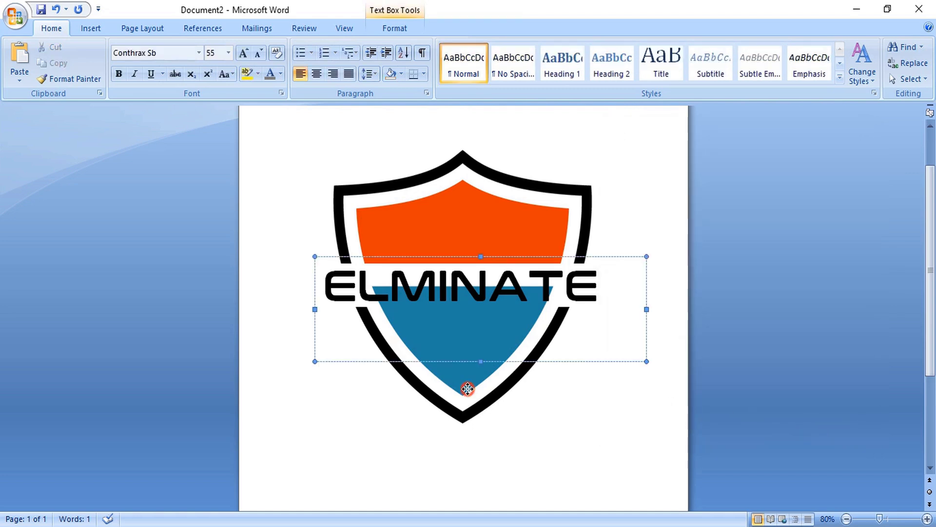
click(465, 385)
right_click(466, 386)
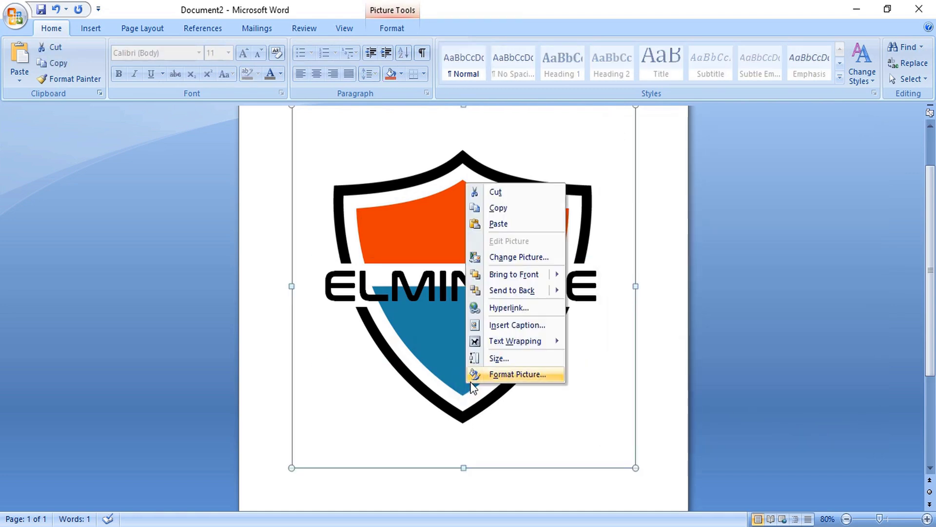
mouse_move(537, 291)
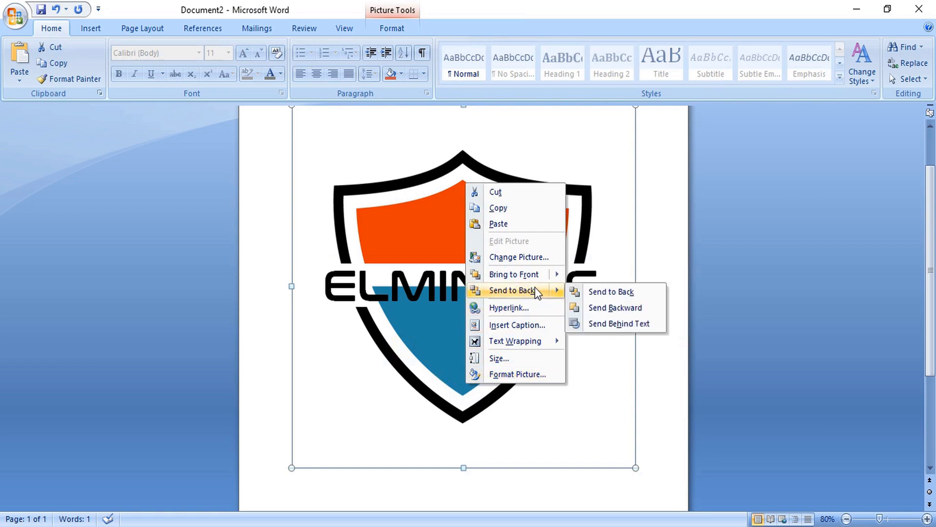
click(610, 291)
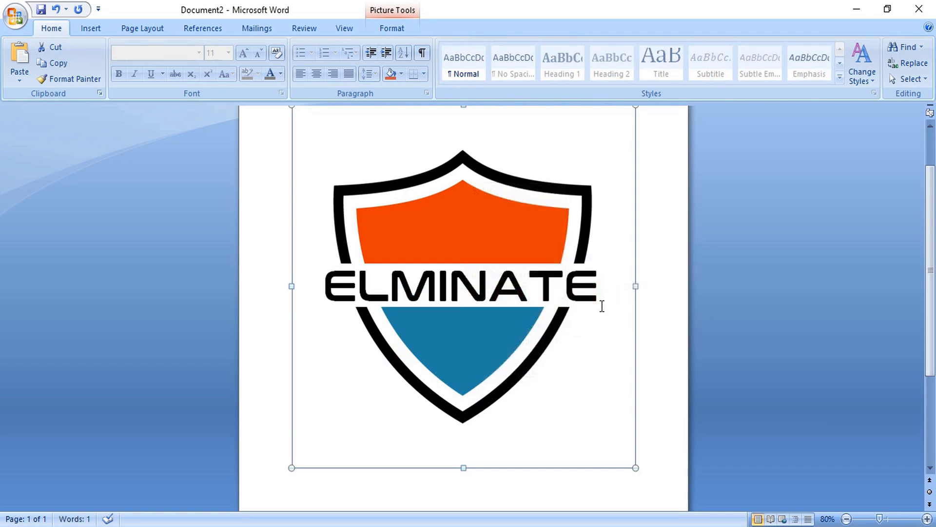
- Draw a leaf outline with the Curve shape inside the shield's blue lower half
click(682, 433)
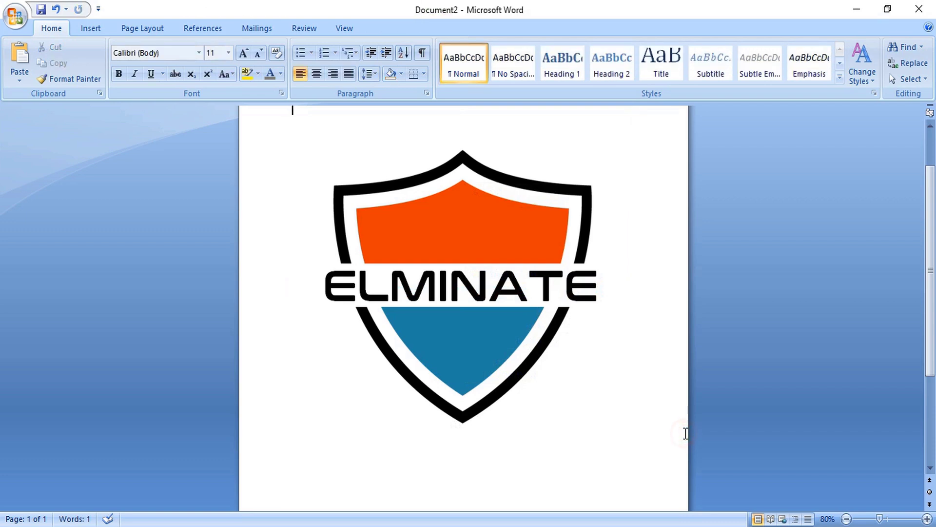
scroll(685, 433, up, 4)
click(88, 29)
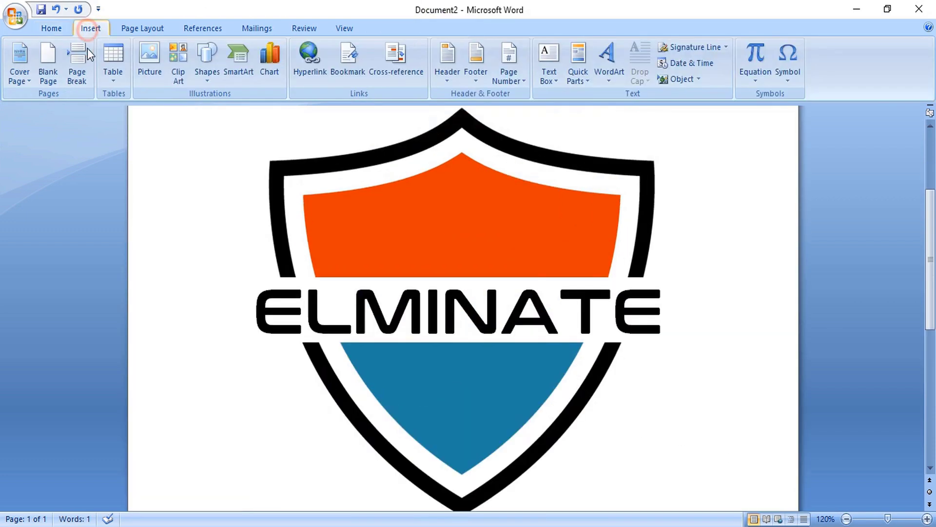
click(208, 58)
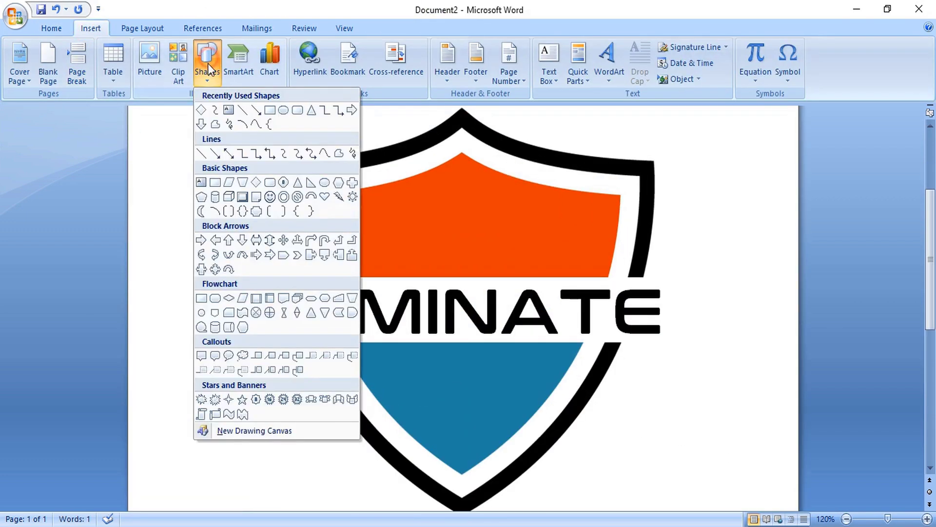
click(325, 153)
click(506, 449)
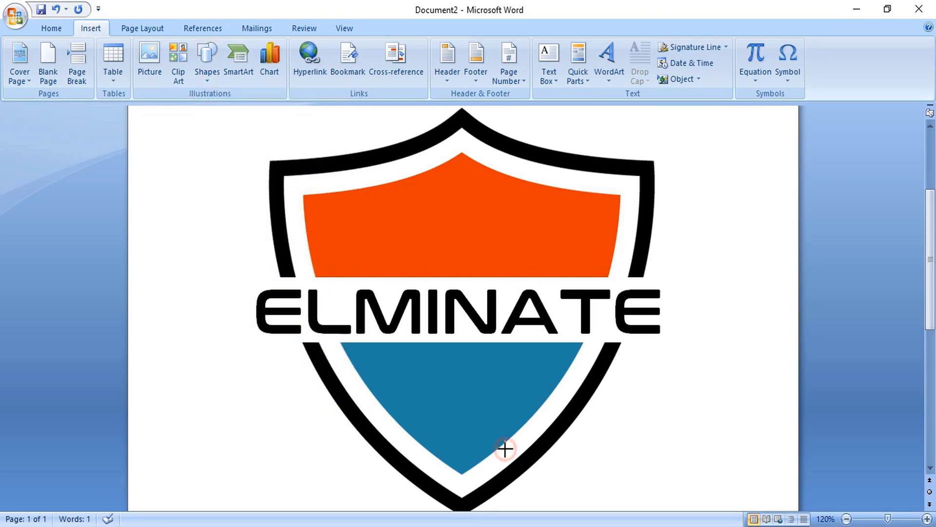
click(473, 448)
click(408, 408)
click(436, 374)
click(484, 406)
click(510, 413)
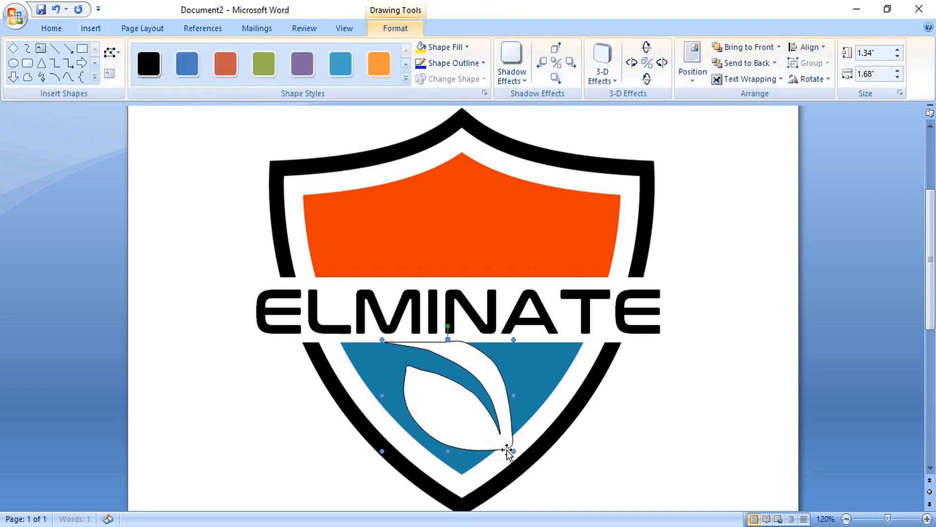
- Close the leaf freeform and show its editable points
double_click(508, 448)
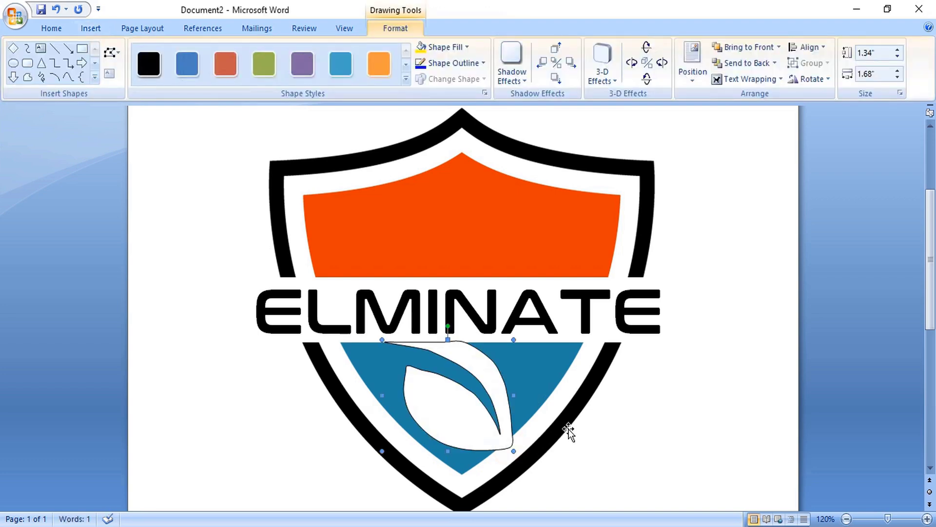
right_click(498, 397)
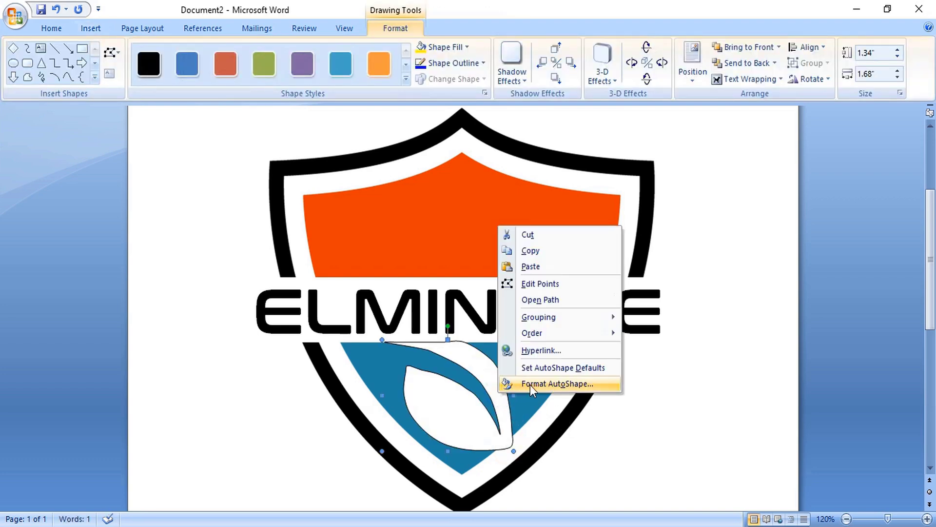
click(539, 284)
scroll(478, 394, up, 3)
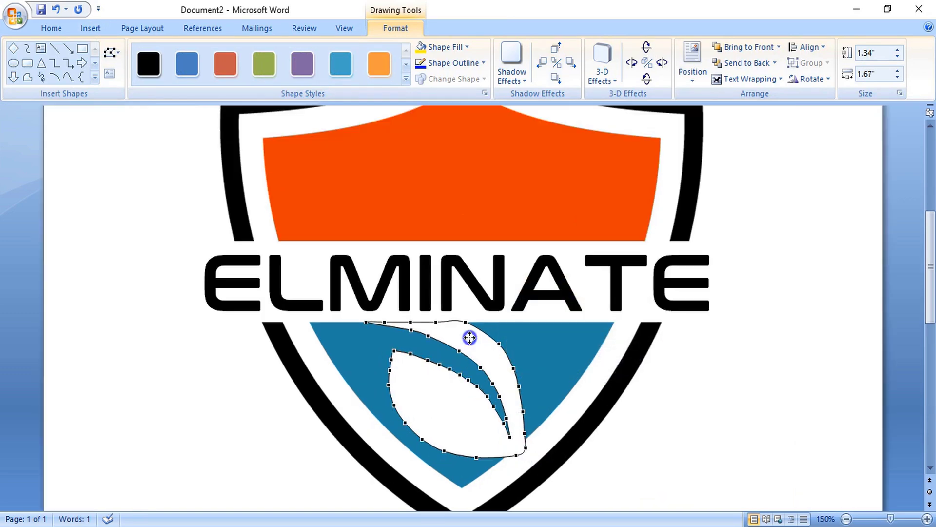
- Set the leaf's line colour to No Color in Format AutoShape
right_click(470, 337)
click(537, 497)
click(651, 261)
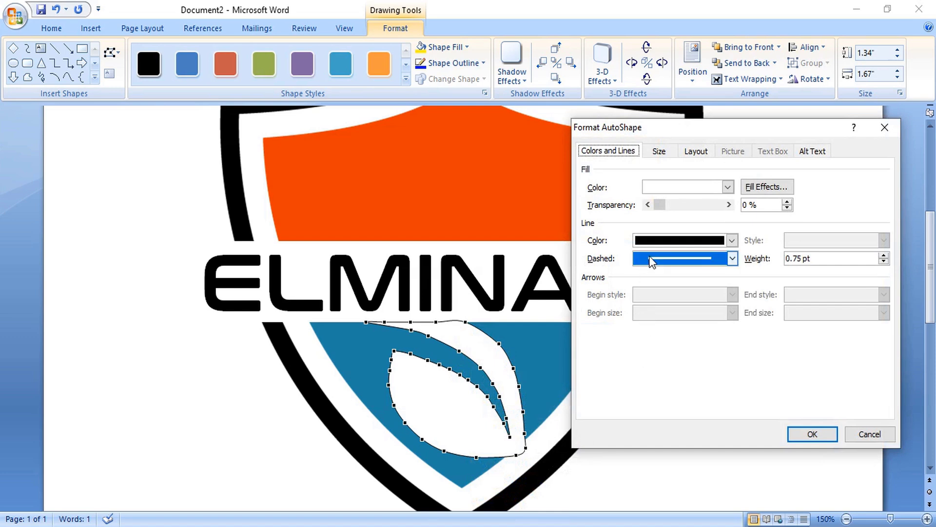
click(674, 240)
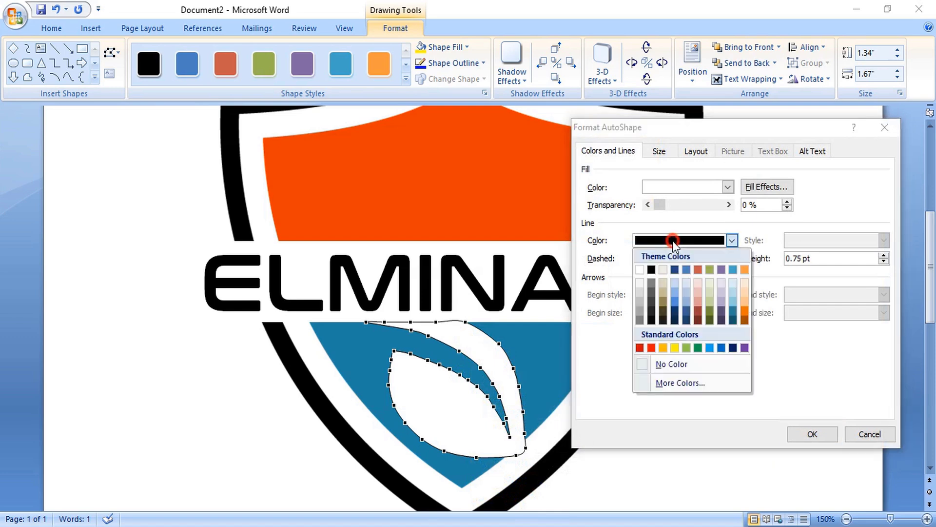
click(643, 367)
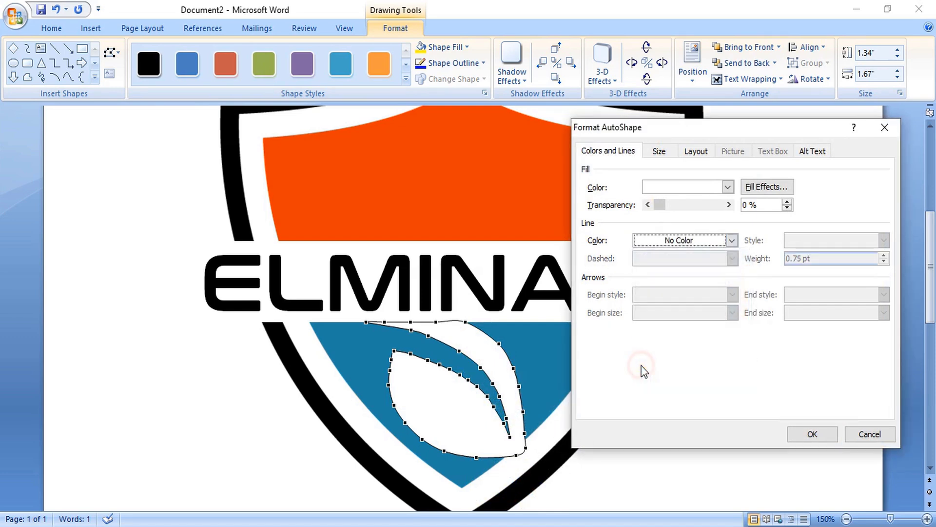
click(813, 434)
- Drag the leaf's lower-right point to reshape it, then undo the change
ctrl+scroll(481, 342, up, 2)
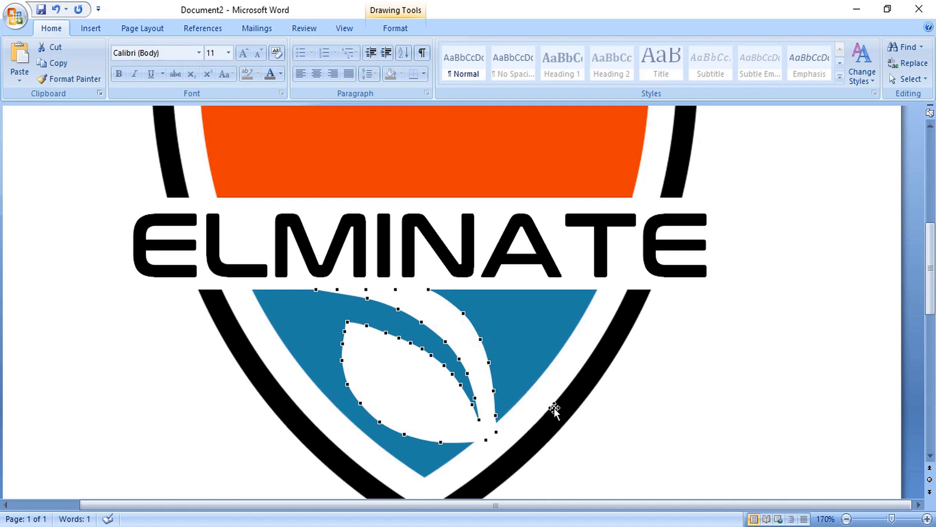
drag(486, 440, 488, 449)
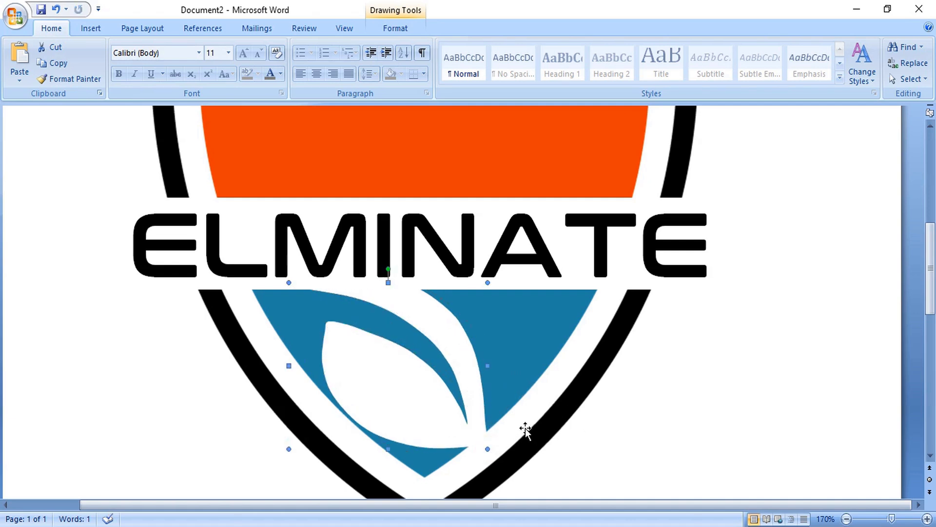
key(ctrl+z)
key(ctrl+z)
key(ctrl+z)
key(ctrl+z)
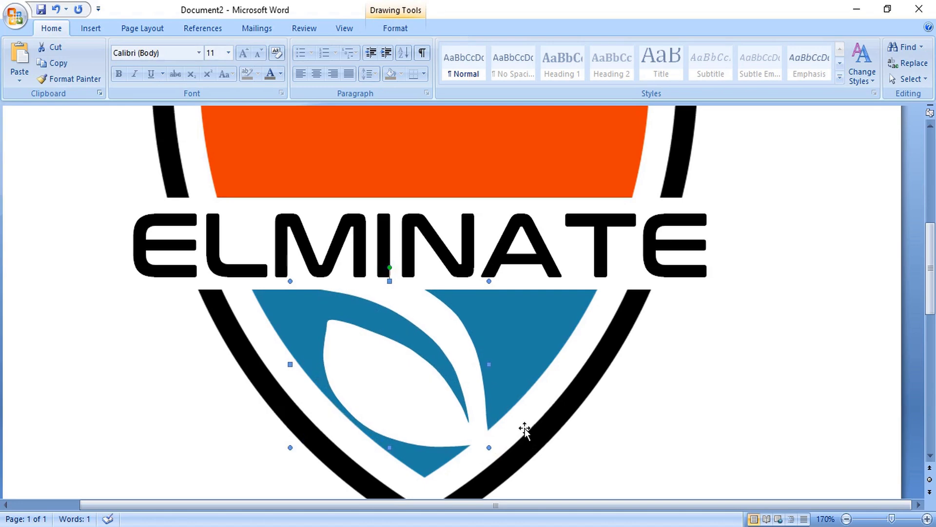
- Draw a thin freeform triangle as a wing tip at the ELMINATE banner's left end
click(90, 28)
click(207, 61)
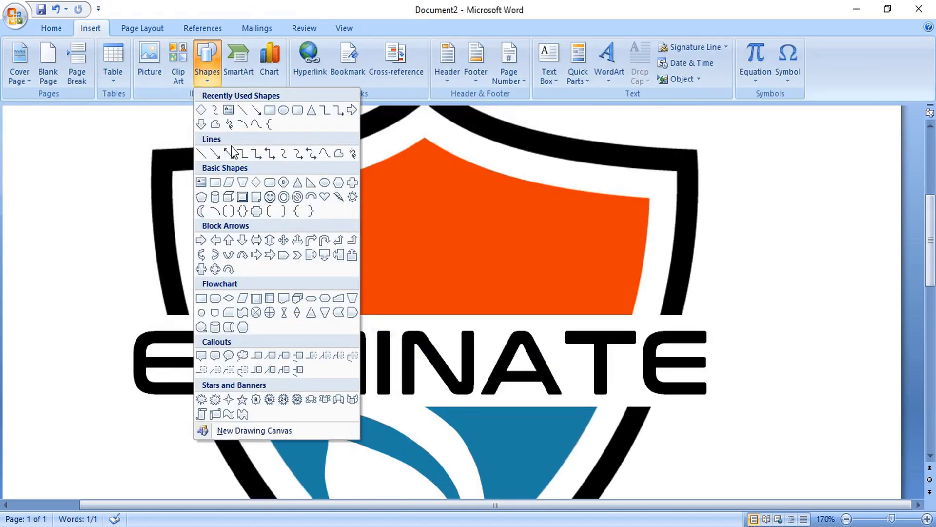
click(323, 154)
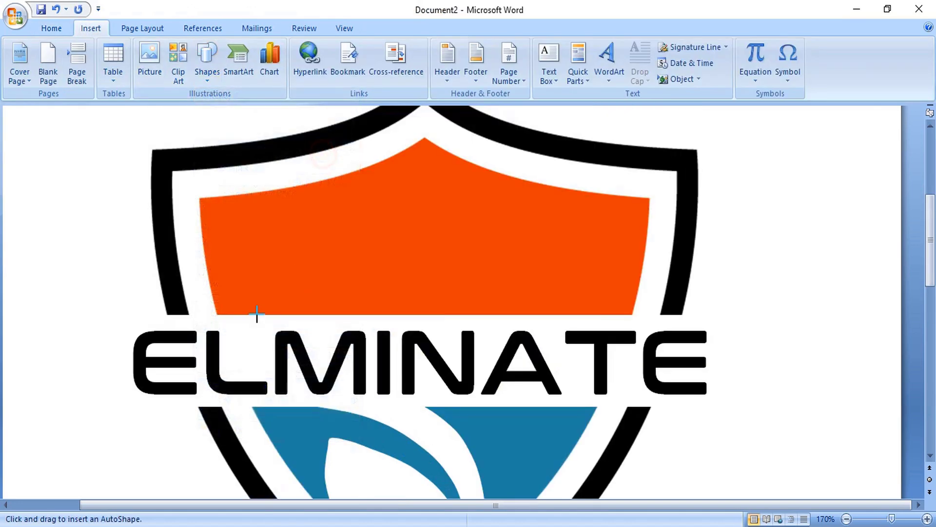
click(188, 315)
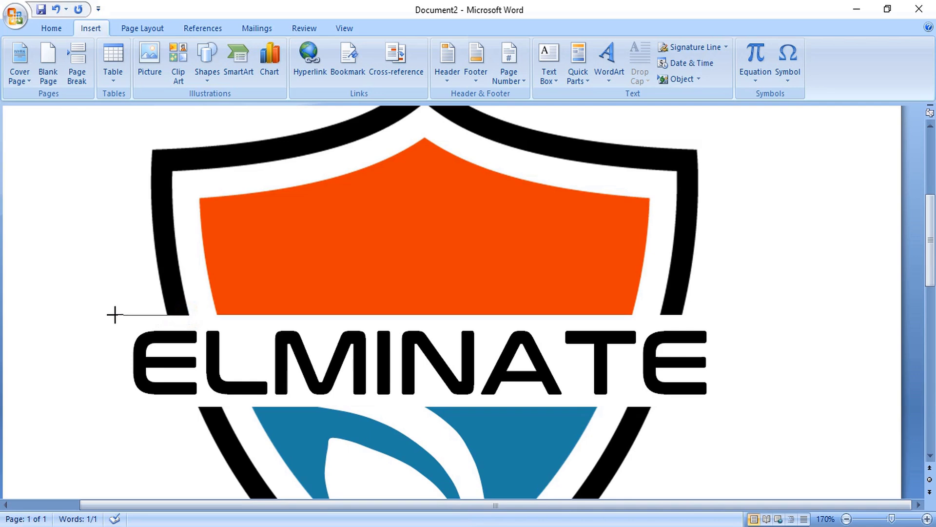
key(ctrl)
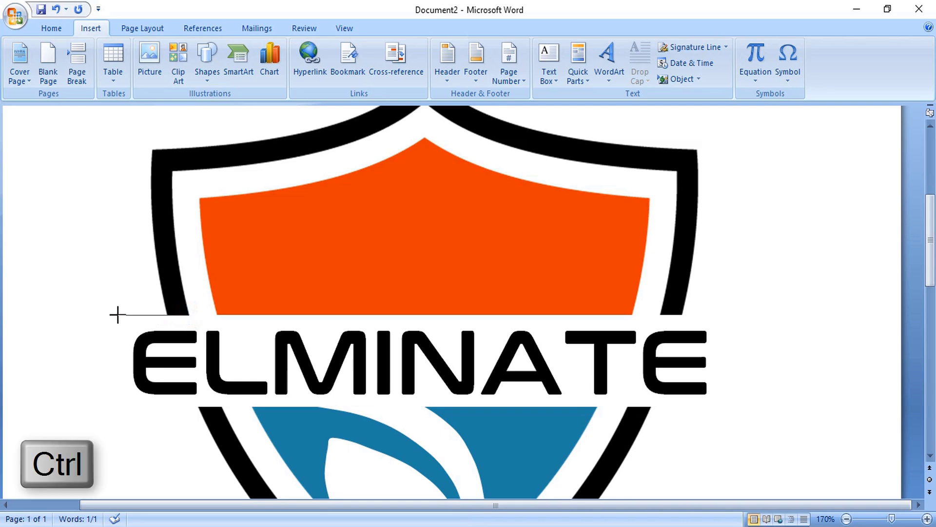
click(117, 315)
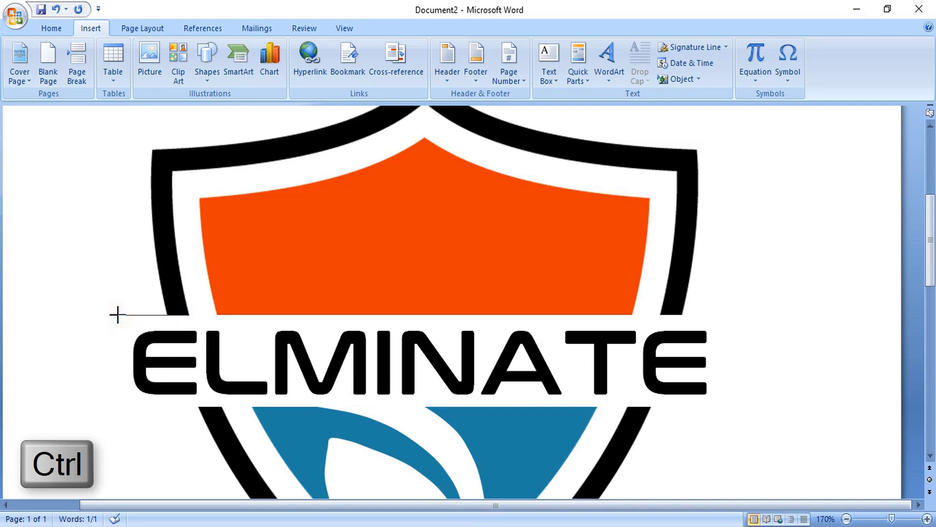
double_click(190, 315)
- Give the wing tip a solid black fill with no outline, then select it for copying
right_click(179, 313)
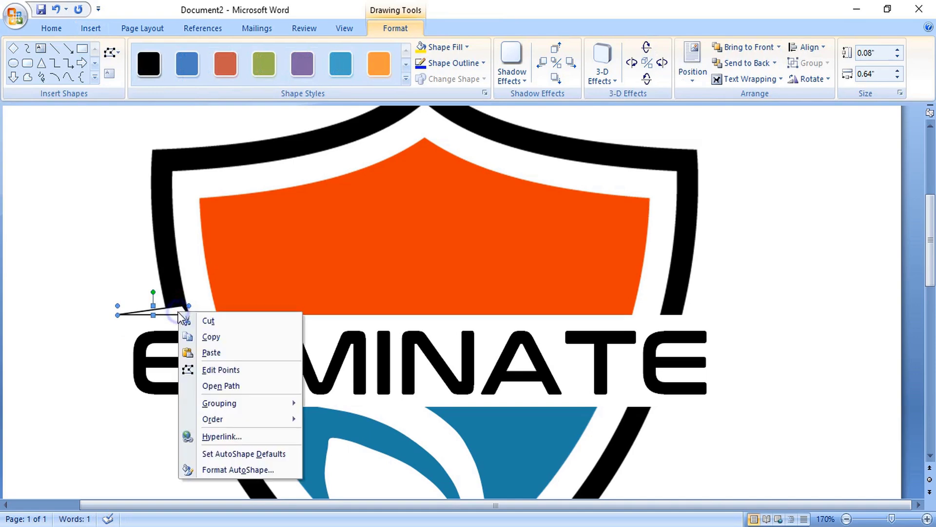
click(235, 470)
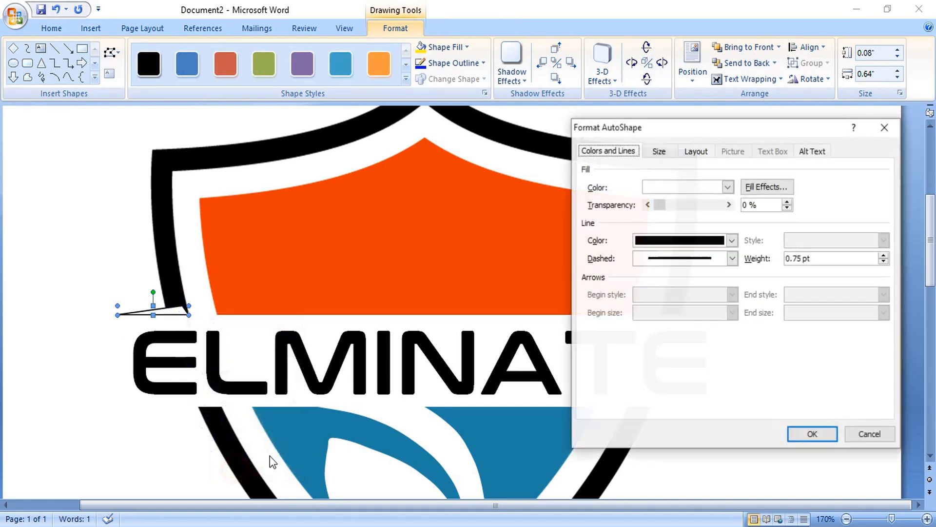
click(649, 241)
click(642, 364)
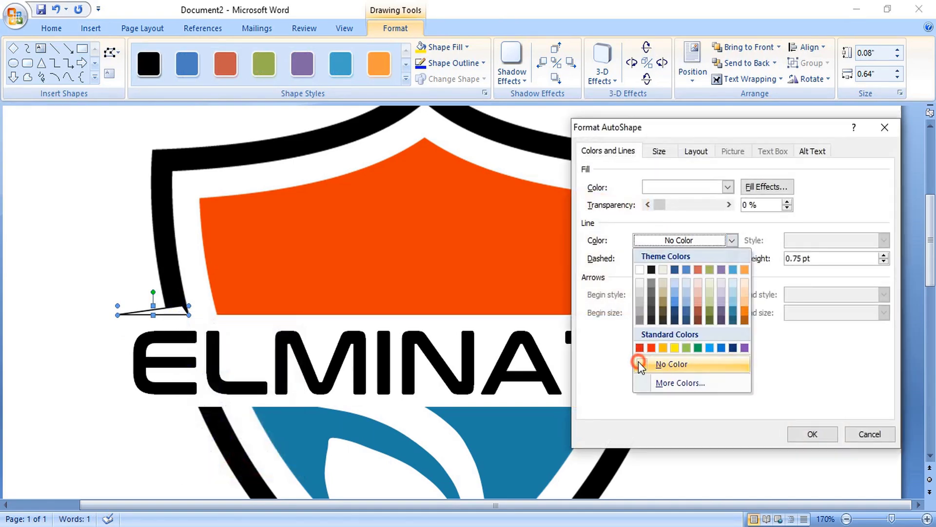
click(728, 187)
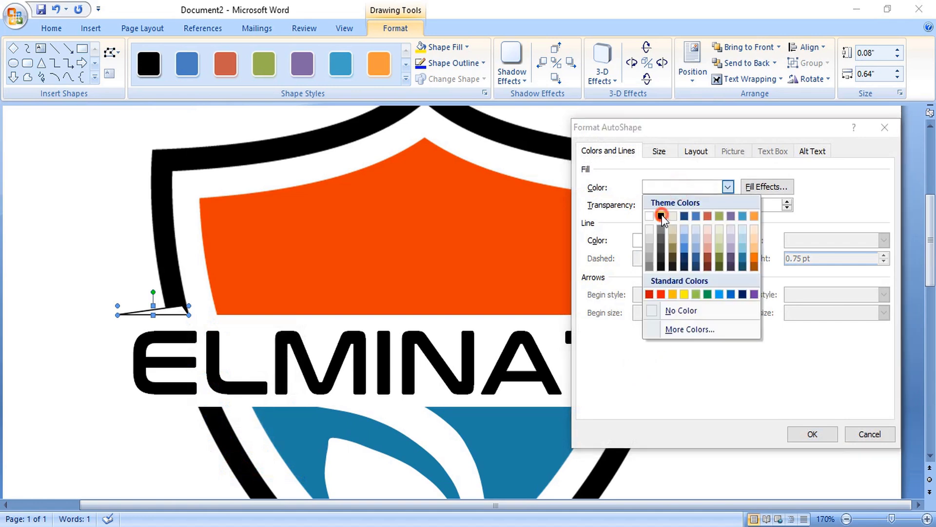
click(660, 216)
click(818, 434)
click(165, 314)
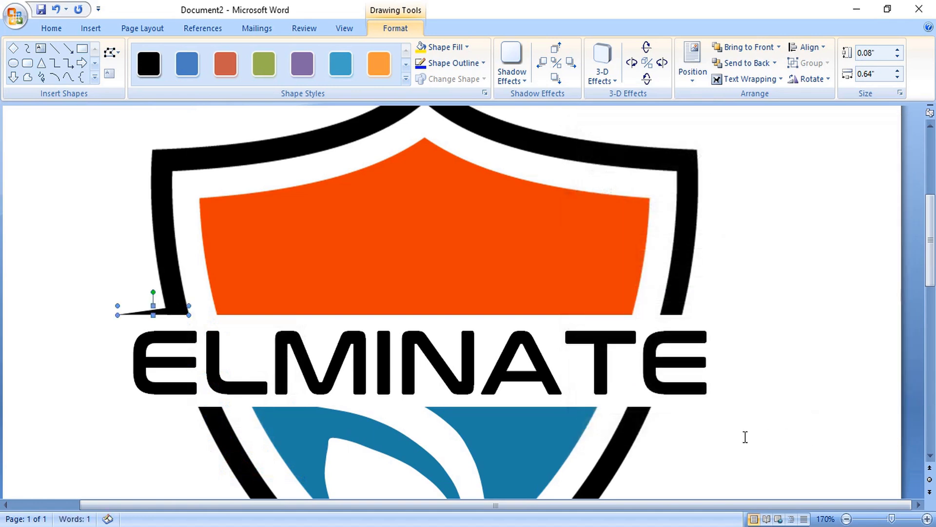
key(ctrl)
- Copy the wing tip below the banner's left end, then copy both tips to the right side
drag(165, 315, 206, 410)
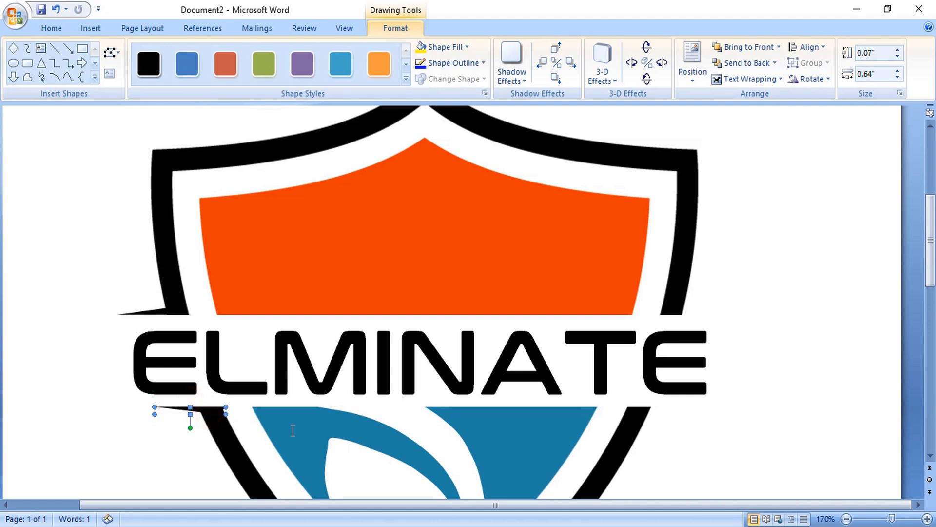
click(151, 312)
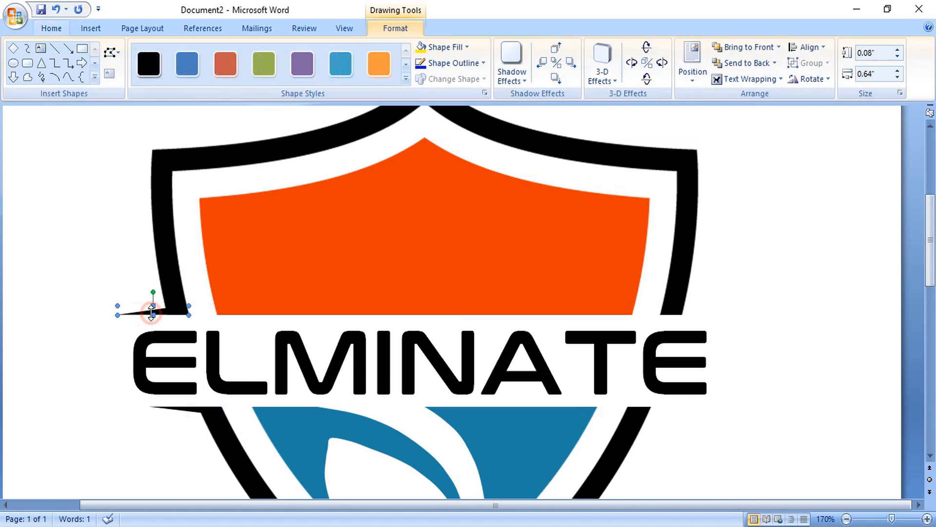
shift+click(184, 411)
drag(197, 413, 688, 413)
- Flip the right wing tips to point outward and align the upper one against the banner
drag(611, 314, 698, 315)
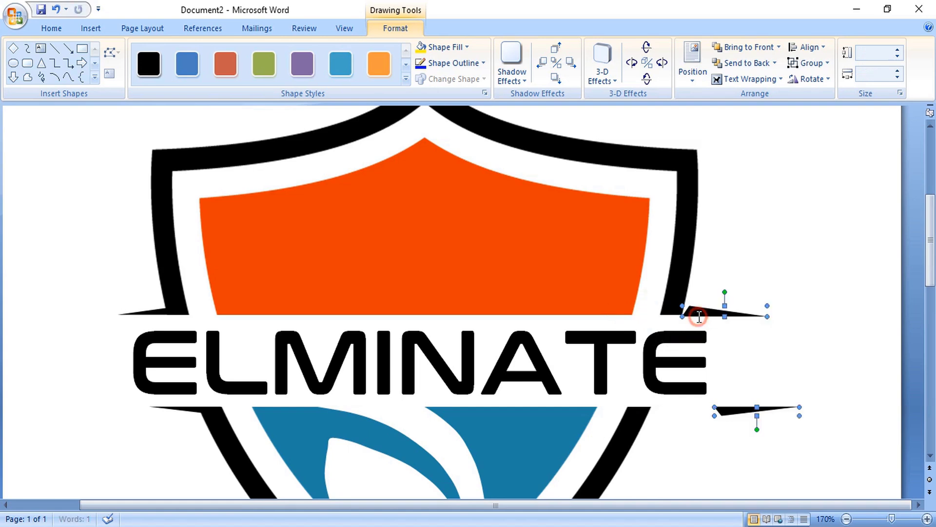
scroll(697, 315, down, 3)
click(731, 226)
drag(735, 232, 727, 329)
scroll(727, 328, up, 3)
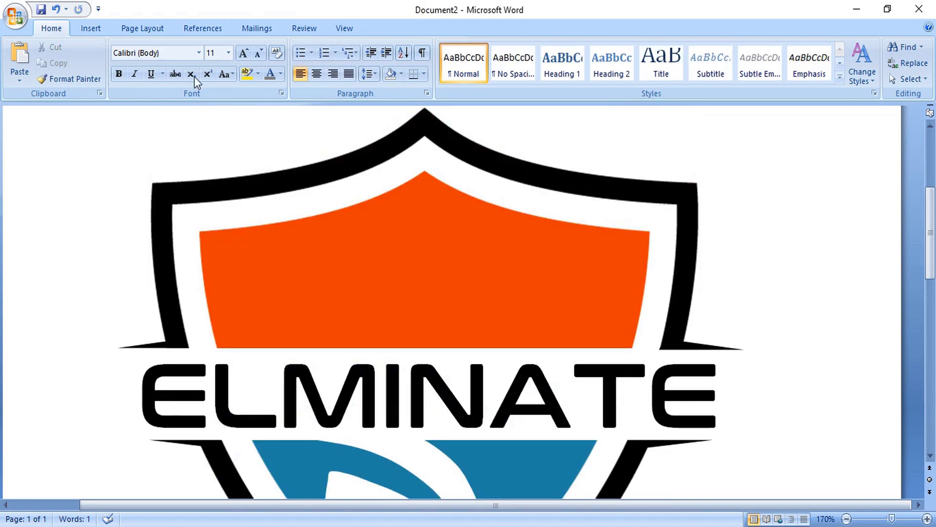
click(91, 29)
- Place a white 5-Point Star on the orange top and set its line colour to No Color
click(205, 74)
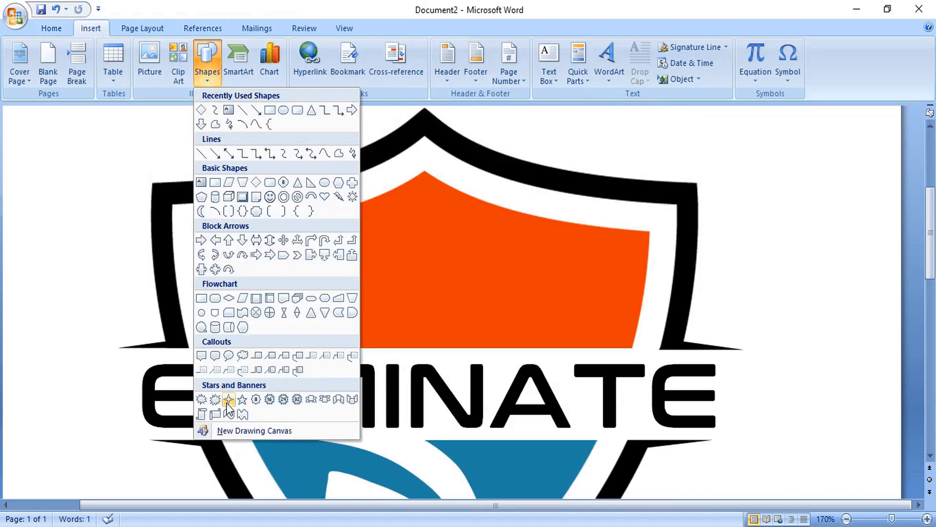
click(243, 399)
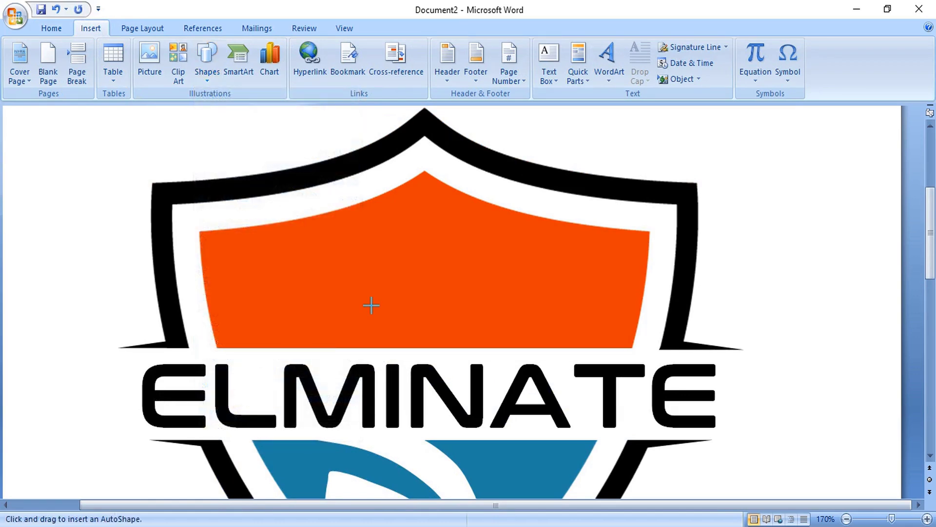
click(443, 261)
right_click(506, 318)
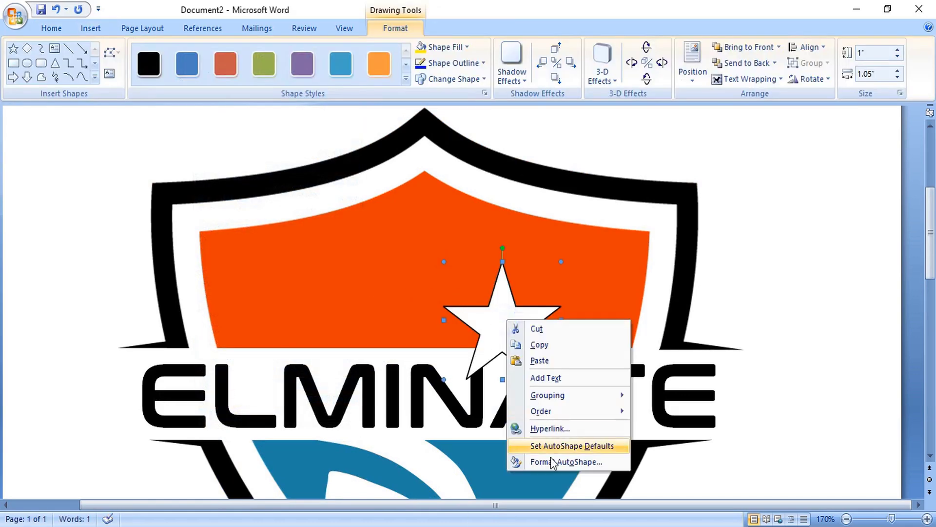
click(554, 462)
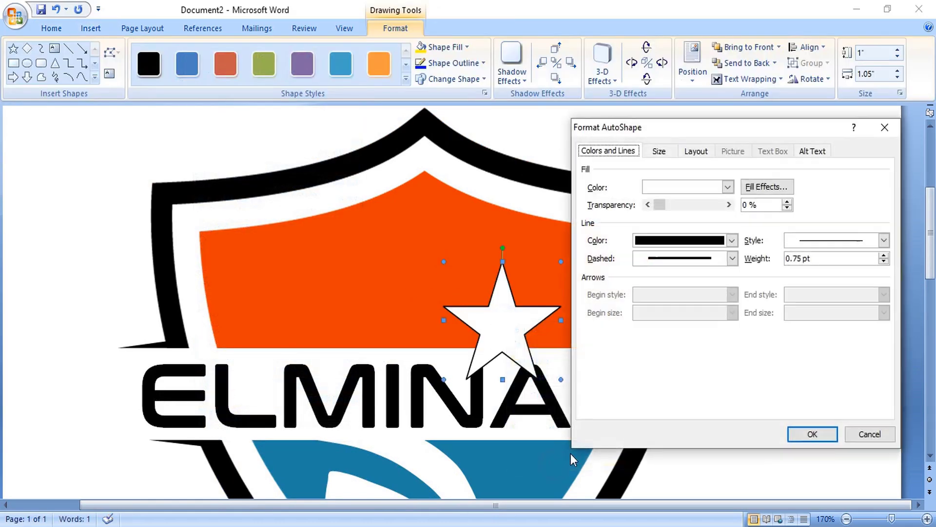
click(732, 240)
click(640, 366)
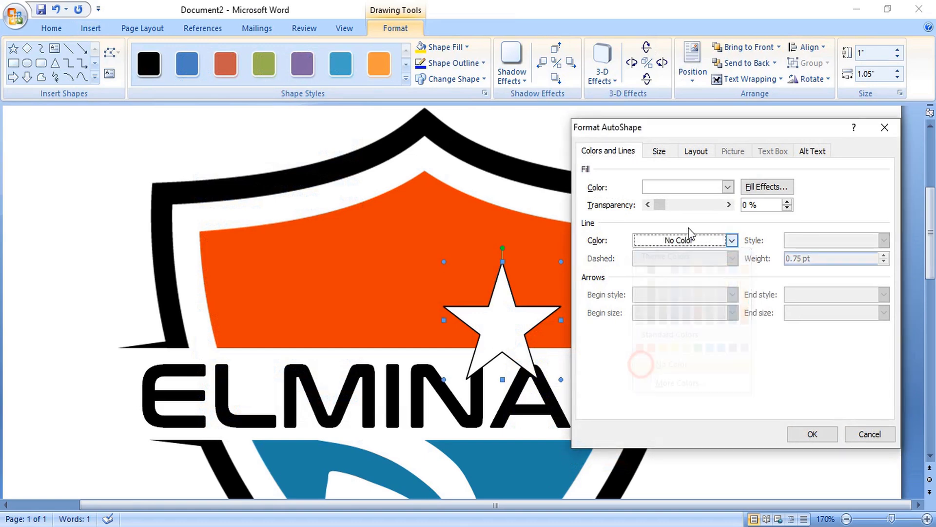
click(810, 434)
click(509, 319)
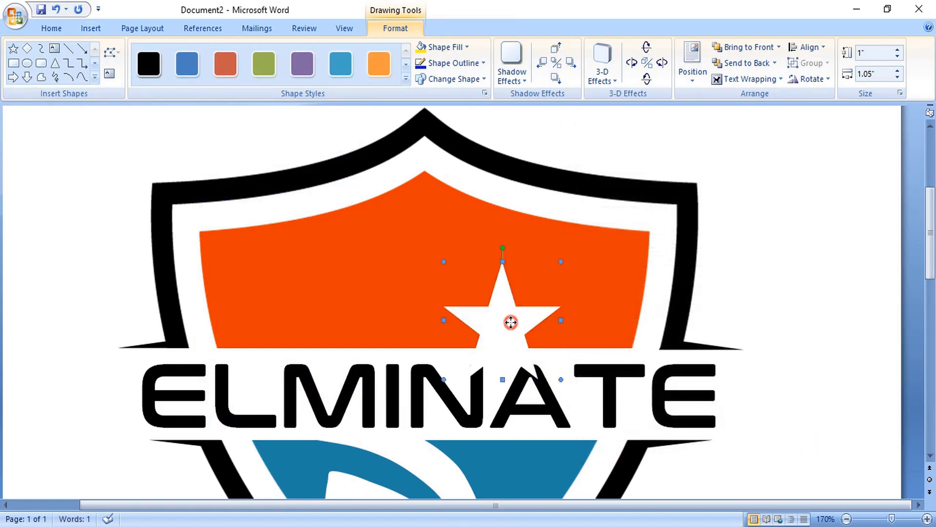
- Resize the star into a large centre star with smaller 0.4" copies on its left and right
drag(561, 379, 506, 324)
drag(473, 295, 428, 268)
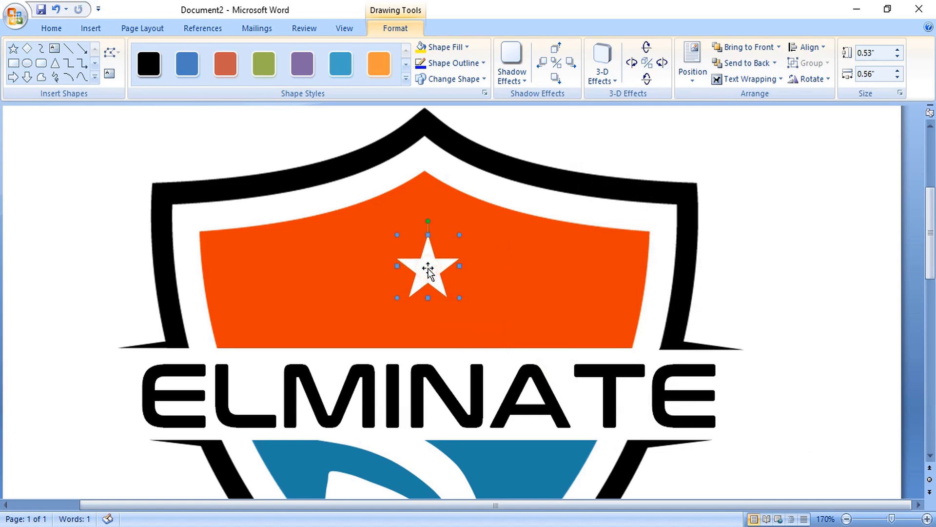
drag(462, 301, 340, 274)
drag(352, 239, 331, 281)
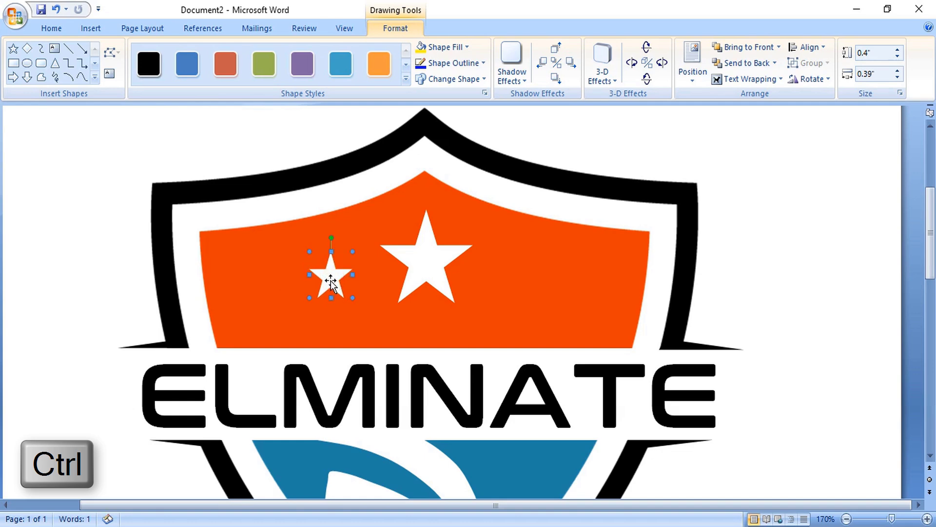
drag(511, 286, 512, 285)
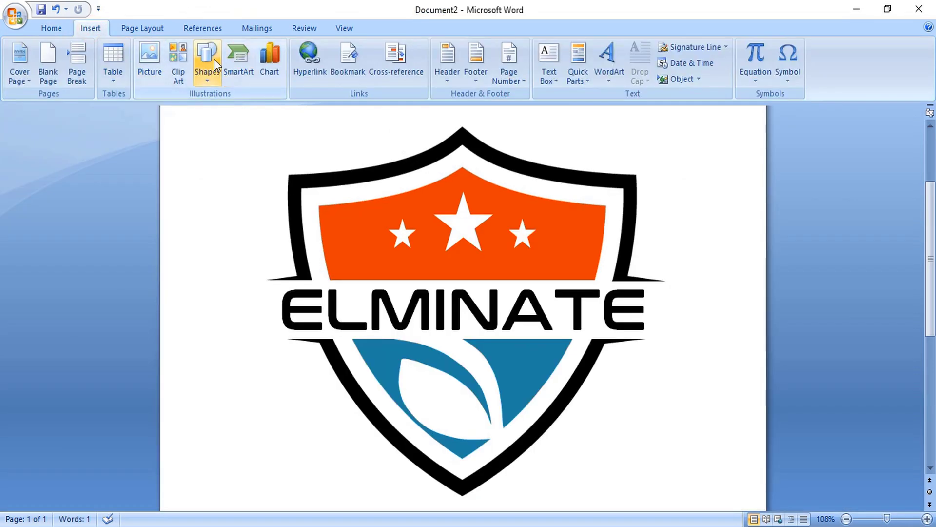
- Draw a white oval across the ELMINATE banner with no outline and stretch its right side
click(215, 60)
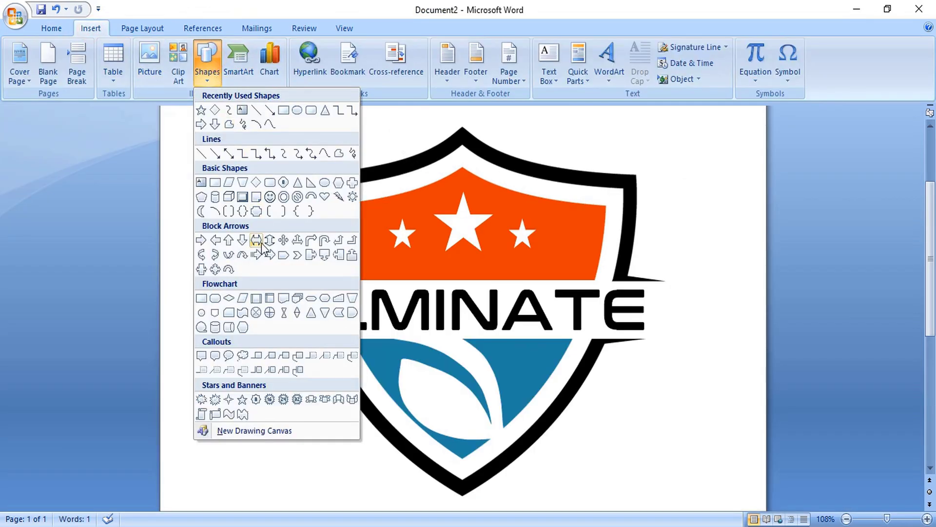
click(296, 112)
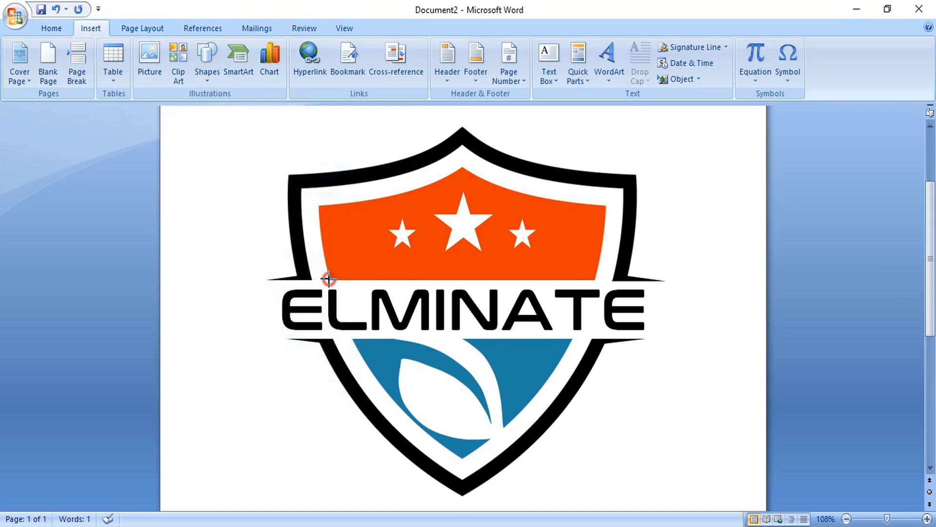
drag(332, 280, 610, 351)
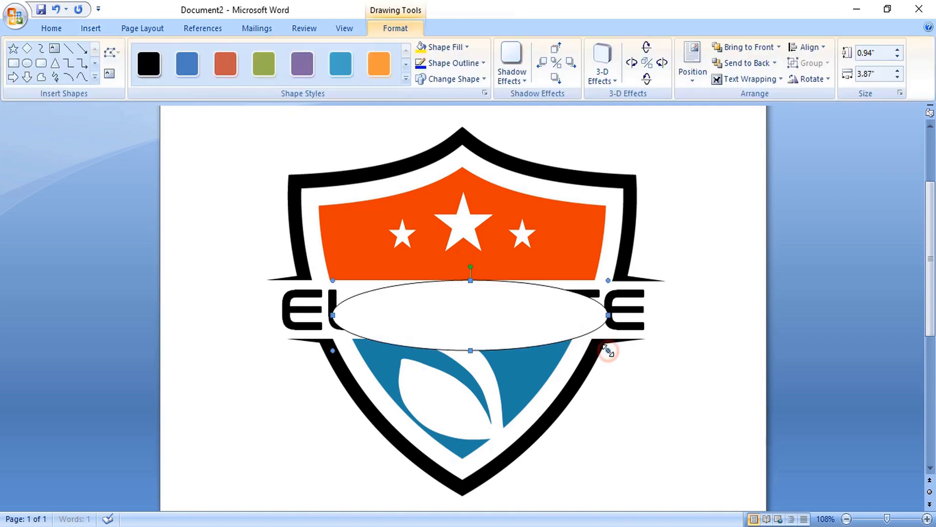
right_click(523, 314)
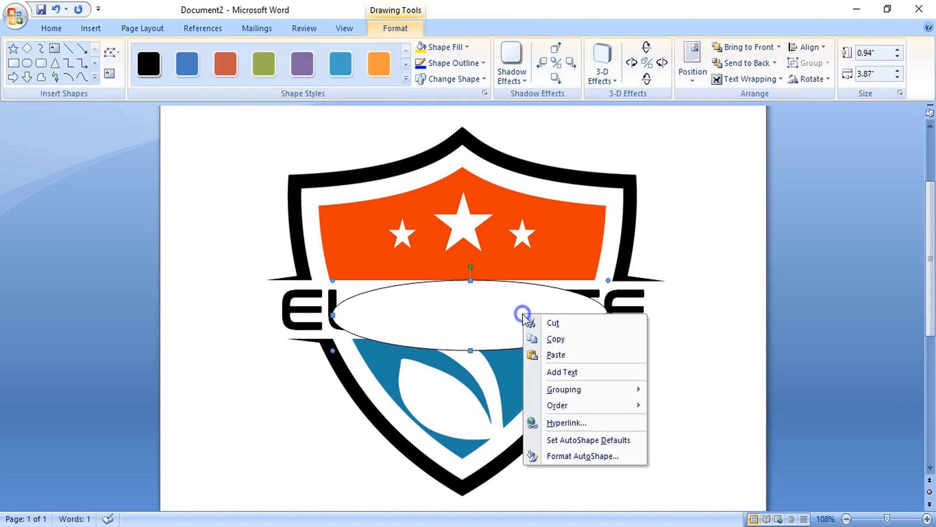
click(590, 457)
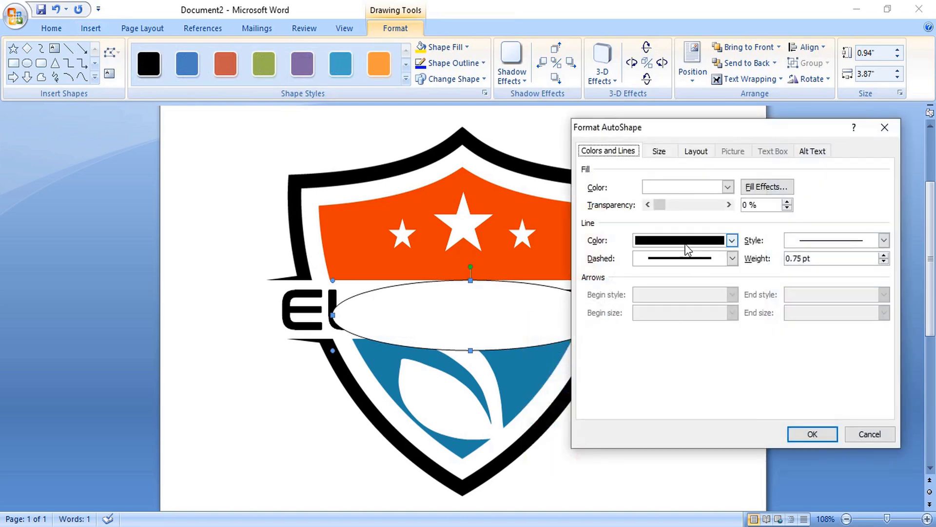
click(683, 240)
click(646, 364)
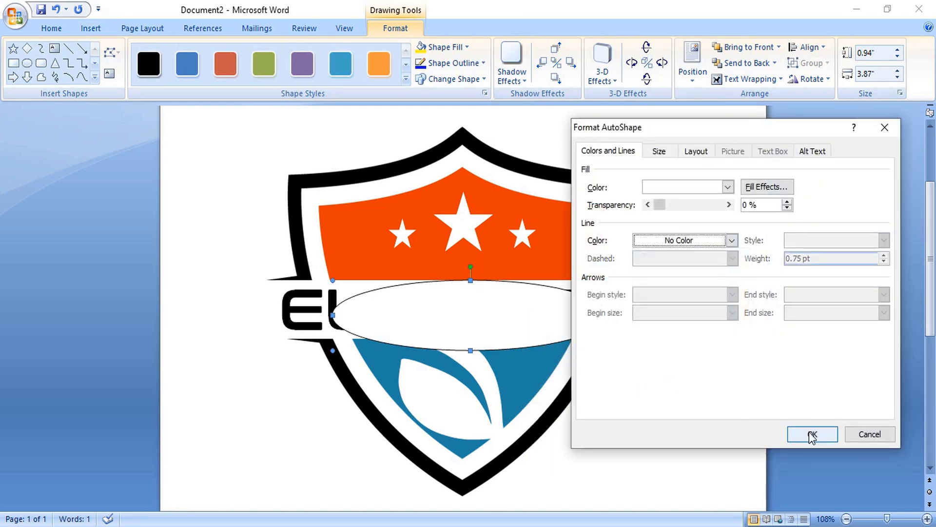
click(810, 434)
drag(608, 315, 649, 313)
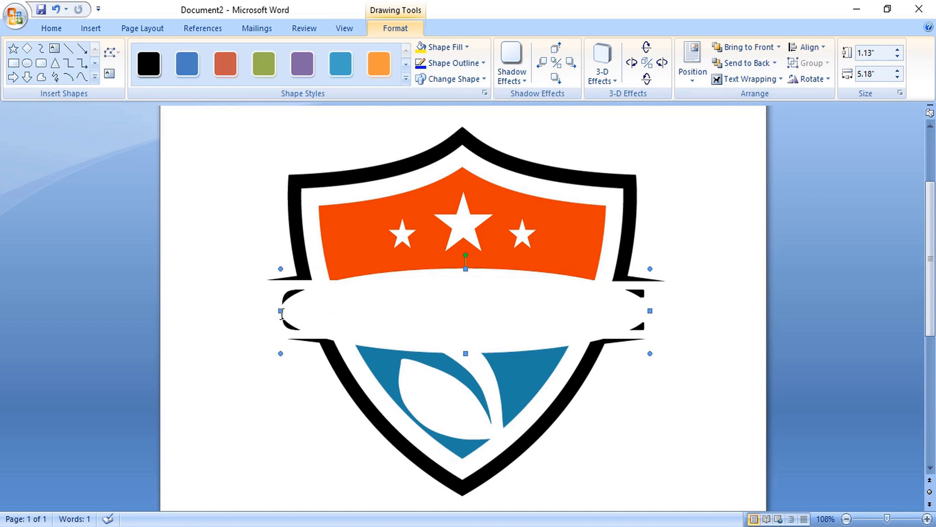
- Widen the oval to 5.38" and set its order to Send Behind Text
drag(279, 313, 266, 312)
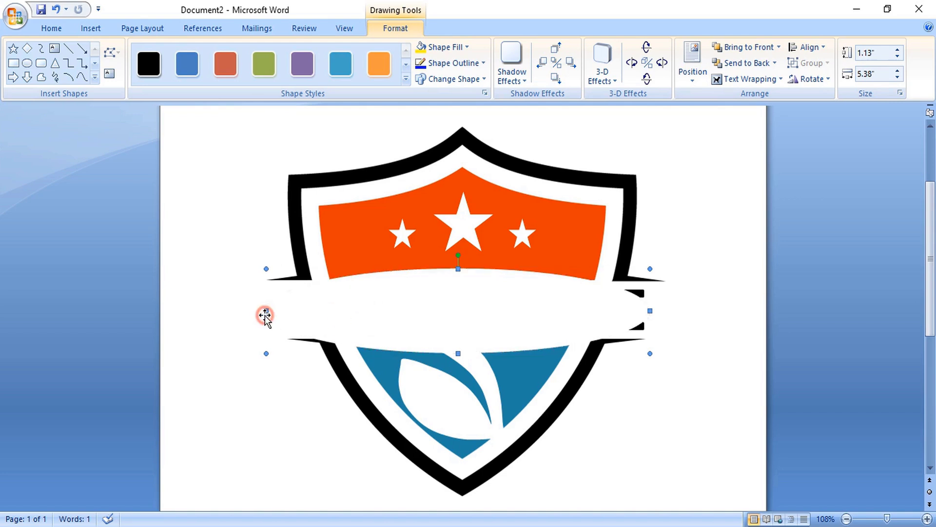
click(324, 355)
click(534, 359)
right_click(533, 359)
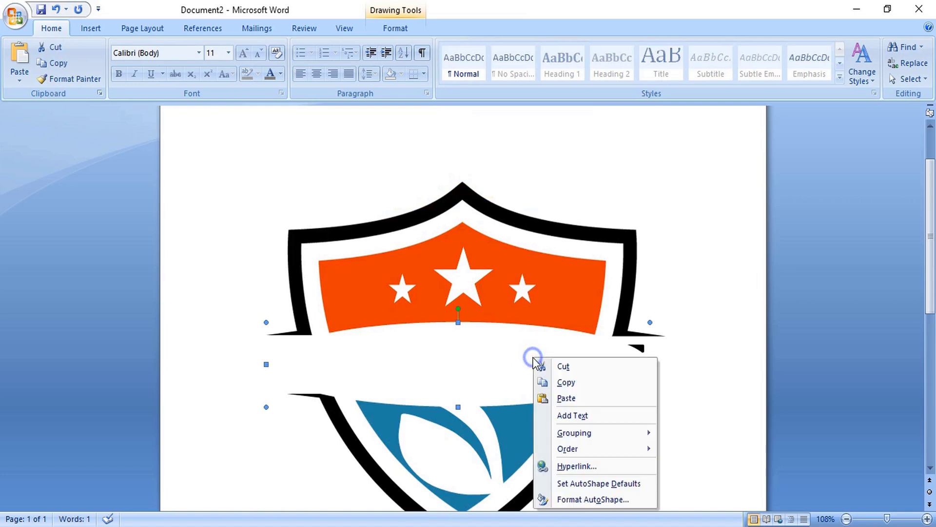
mouse_move(601, 449)
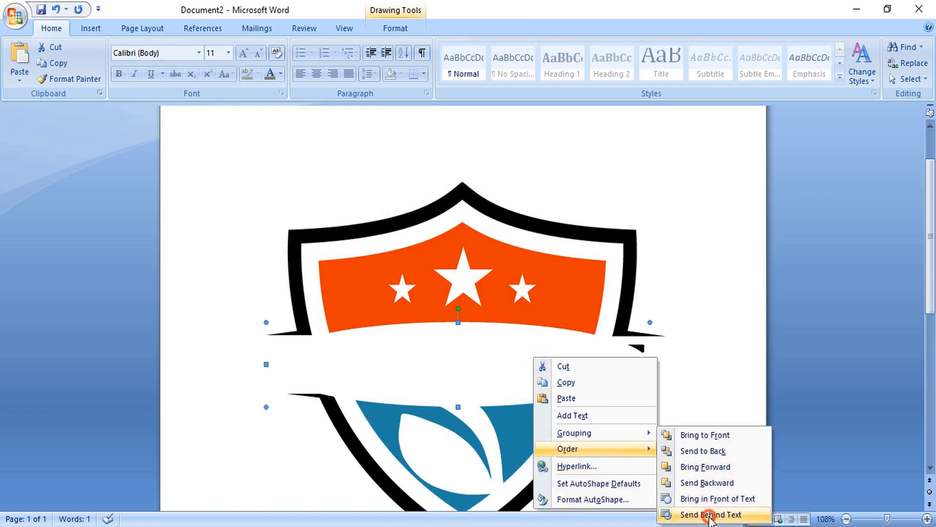
click(710, 514)
click(756, 260)
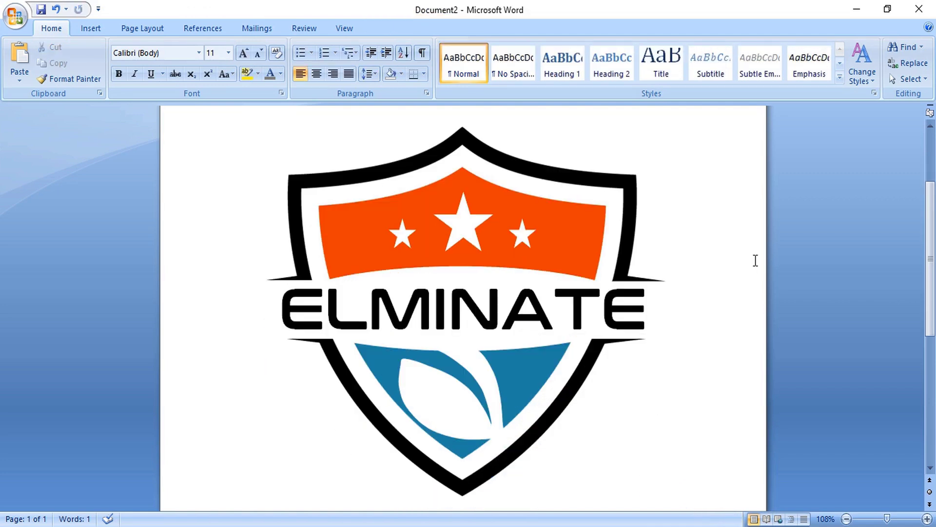